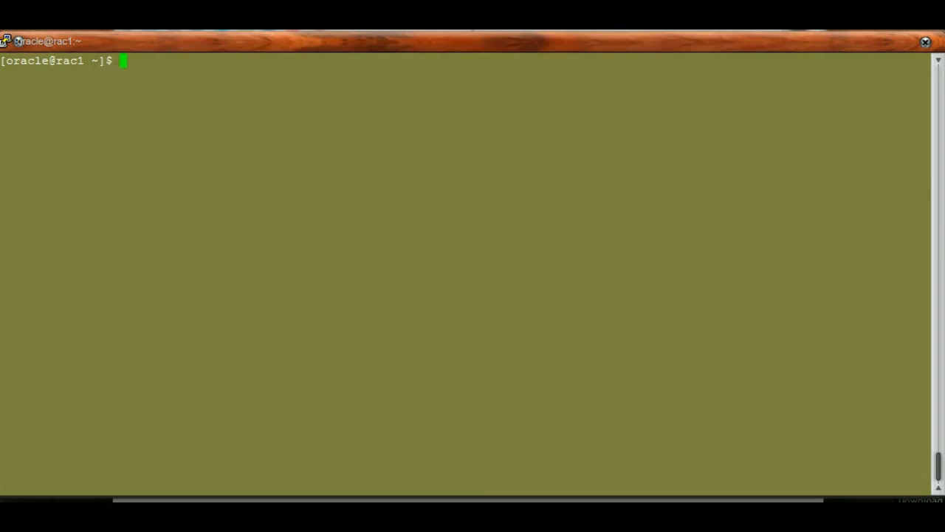
Look up the path of the dbca executable with the which command and highlight the returned path
{"action": "type", "text": "which dbca"}
{"action": "key", "text": "Return"}
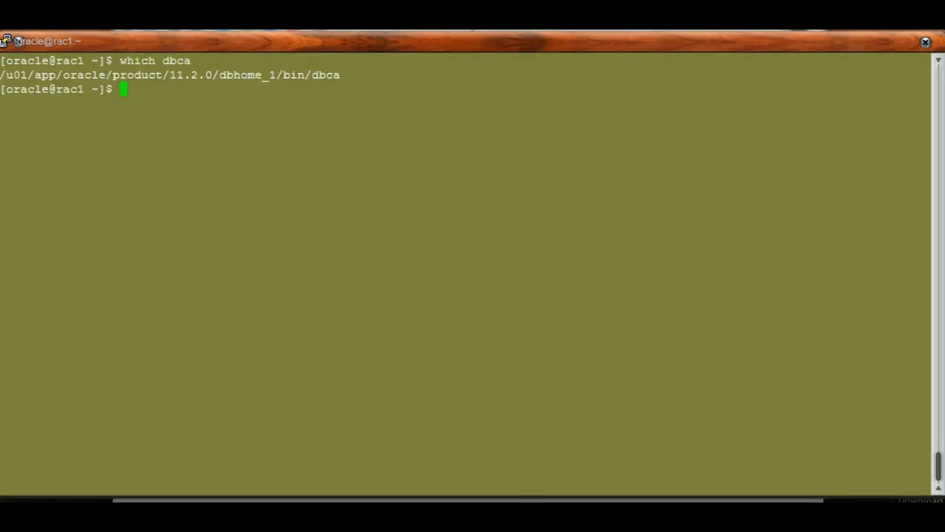
{"action": "left_click_drag", "start_coordinate": [1, 75], "coordinate": [312, 74]}
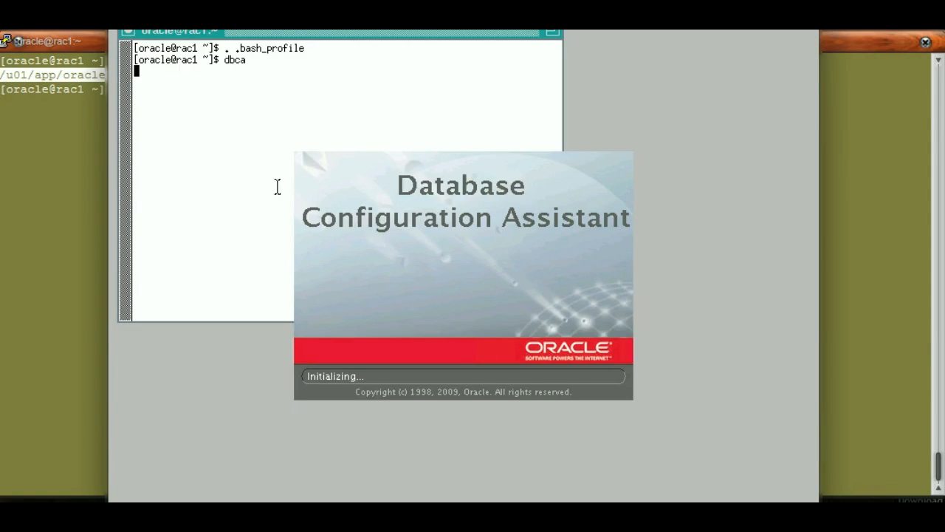
Return to the PuTTY terminal and display .bash_profile with cat, highlighting its Oracle environment export and PATH lines
{"action": "left_click", "coordinate": [111, 153]}
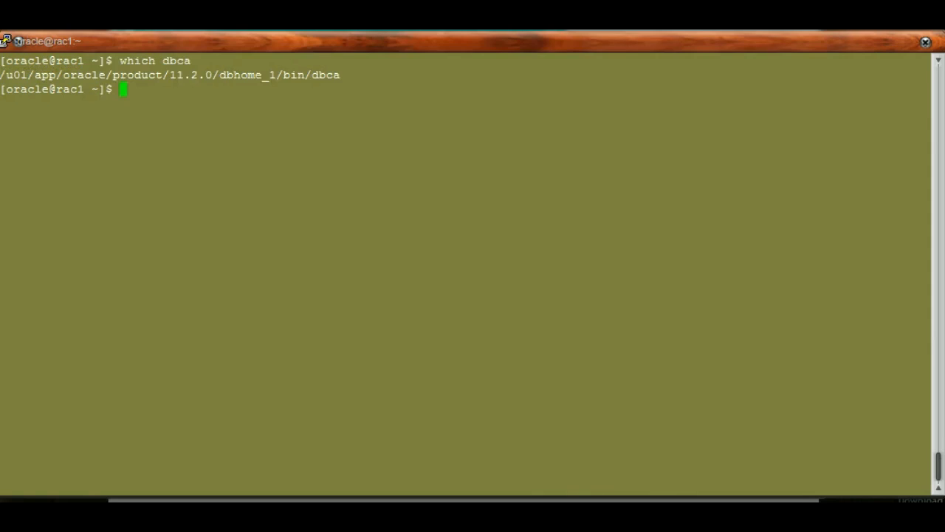
{"action": "type", "text": "vi"}
{"action": "key", "text": "BackSpace"}
{"action": "key", "text": "BackSpace"}
{"action": "key", "text": "BackSpace"}
{"action": "type", "text": "cat /etc/"}
{"action": "key", "text": "BackSpace"}
{"action": "key", "text": "BackSpace"}
{"action": "key", "text": "BackSpace"}
{"action": "key", "text": "BackSpace"}
{"action": "key", "text": "BackSpace"}
{"action": "type", "text": ".bash_profile"}
{"action": "key", "text": "Return"}
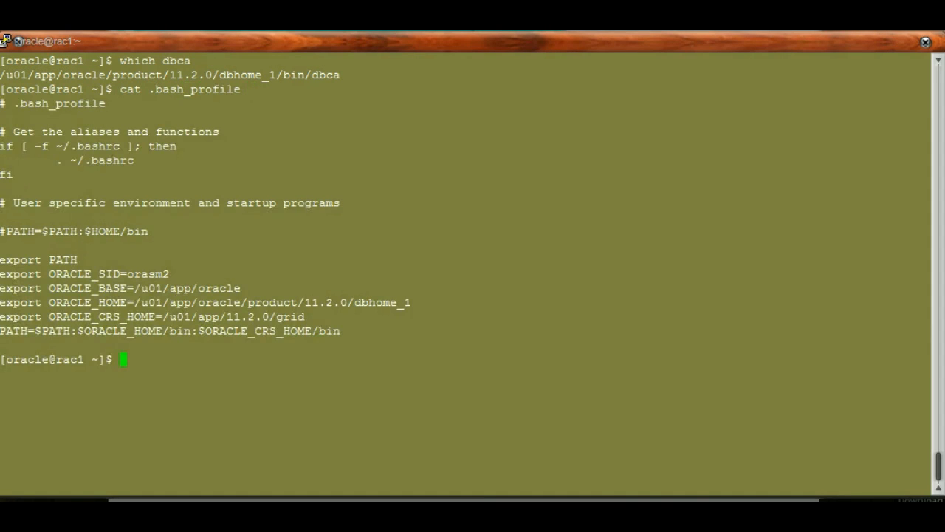
{"action": "left_click_drag", "start_coordinate": [2, 255], "coordinate": [334, 331]}
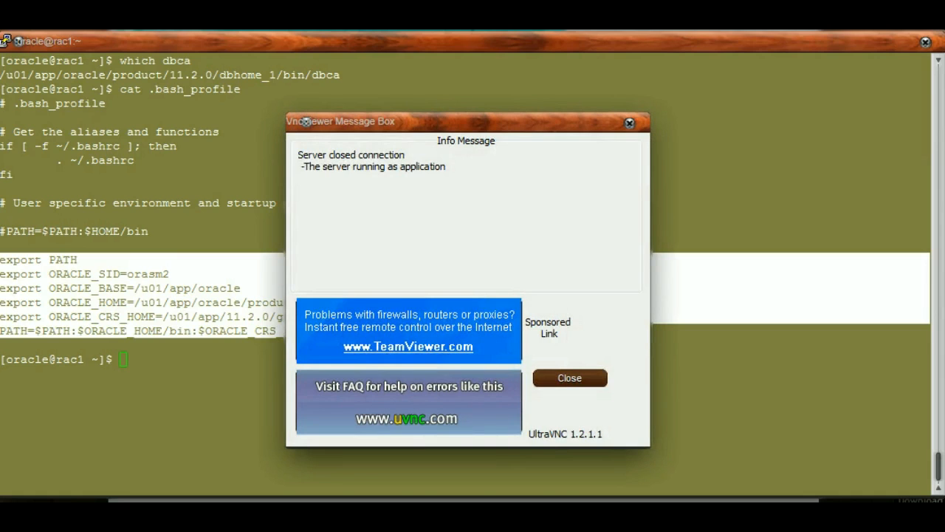
Dismiss the closed-connection message and reconnect to the VNC server at 192.168.1.101:5902, entering the VNC password
{"action": "left_click", "coordinate": [570, 378]}
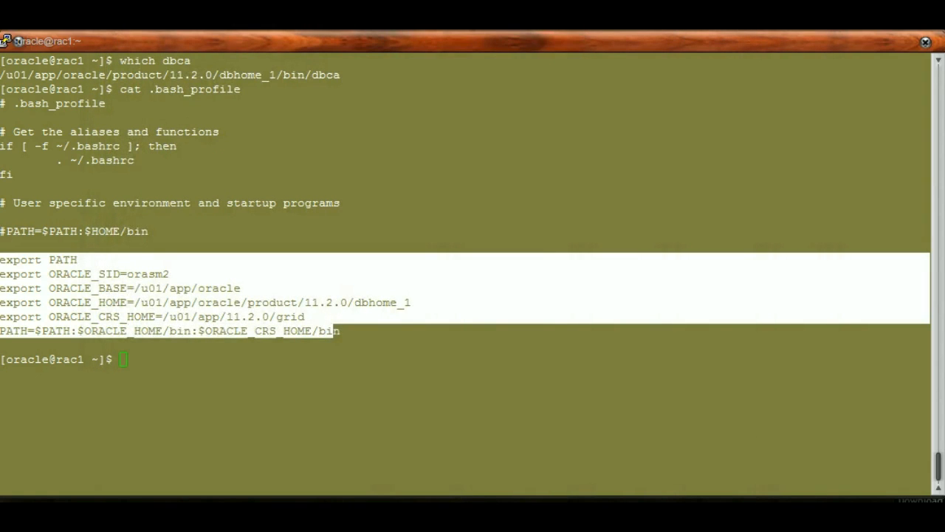
{"action": "key", "text": "Return"}
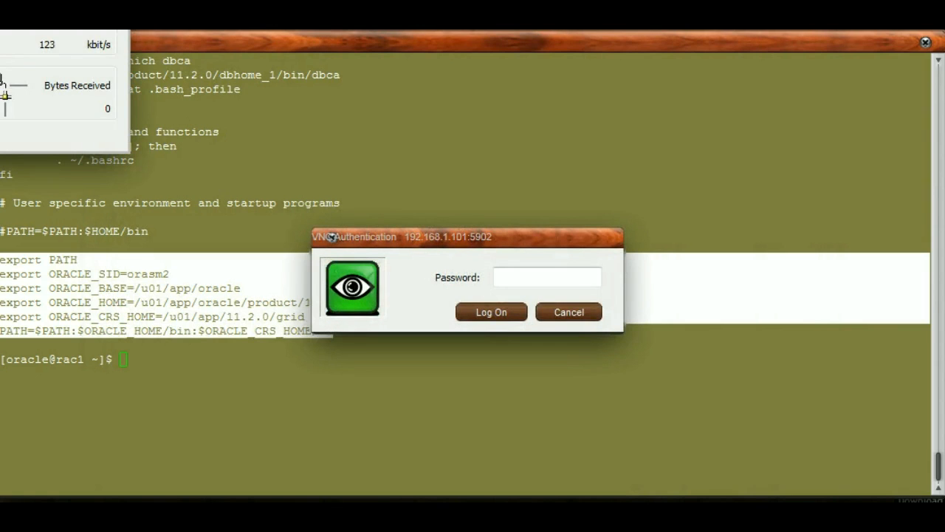
{"action": "type", "text": "oracle"}
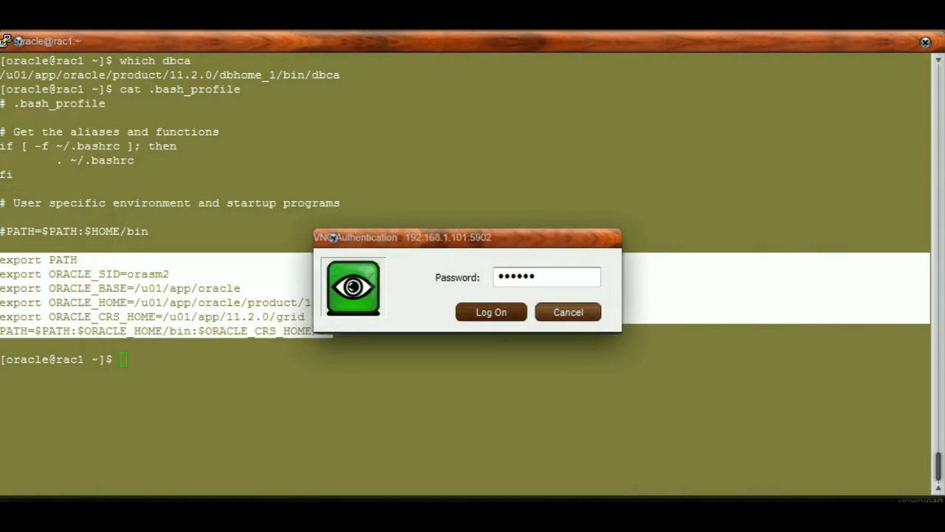
{"action": "key", "text": "Return"}
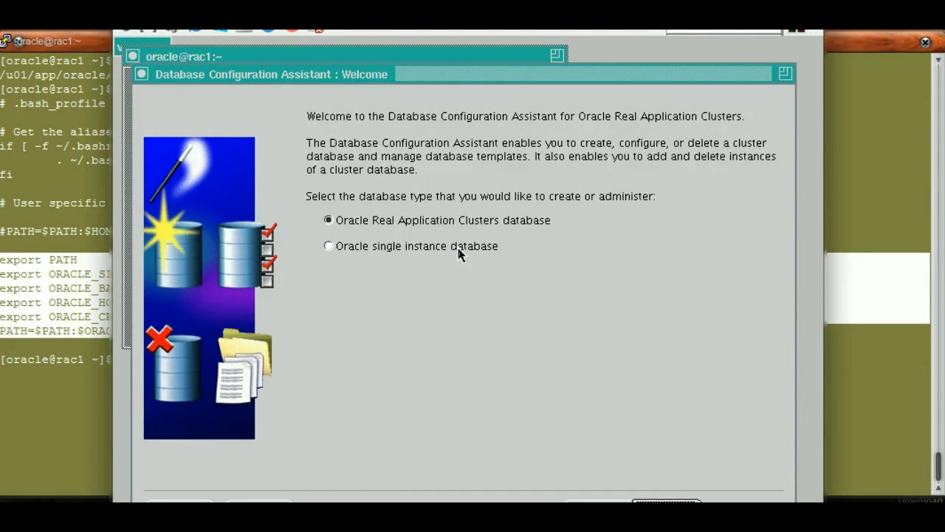
Choose Oracle Real Application Clusters database as the database type and proceed with the Create a Database operation
{"action": "left_click", "coordinate": [416, 251]}
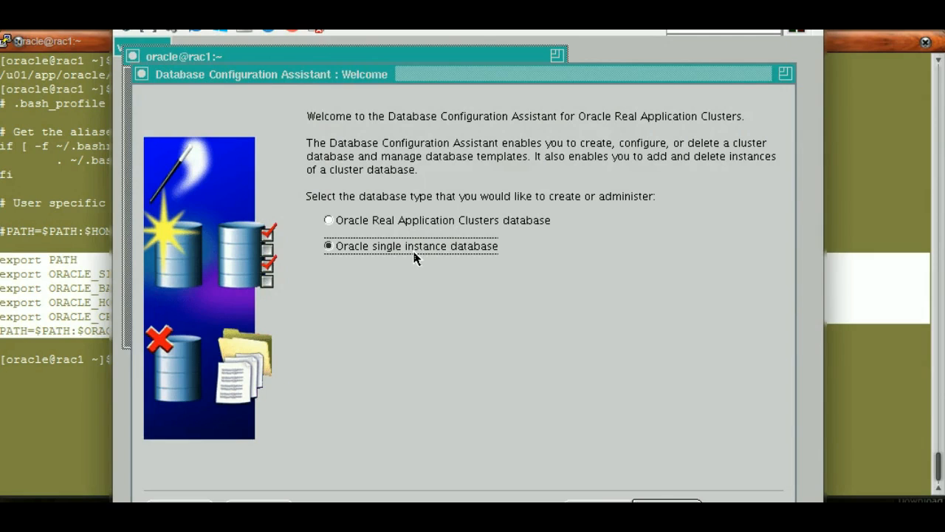
{"action": "left_click", "coordinate": [342, 222]}
{"action": "left_click", "coordinate": [665, 497]}
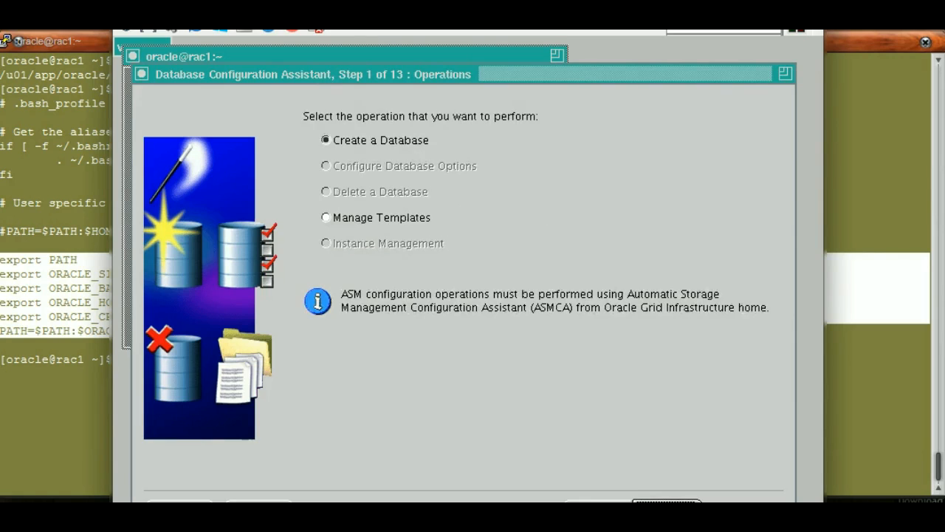
{"action": "left_click", "coordinate": [667, 500]}
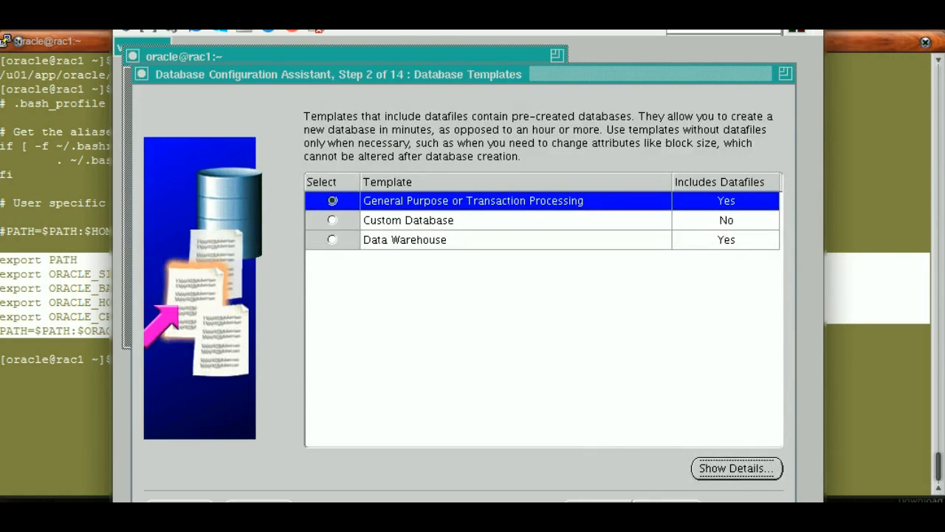
Revisit the operation choice, keep Create a Database, and accept the General Purpose or Transaction Processing template
{"action": "left_click", "coordinate": [598, 500]}
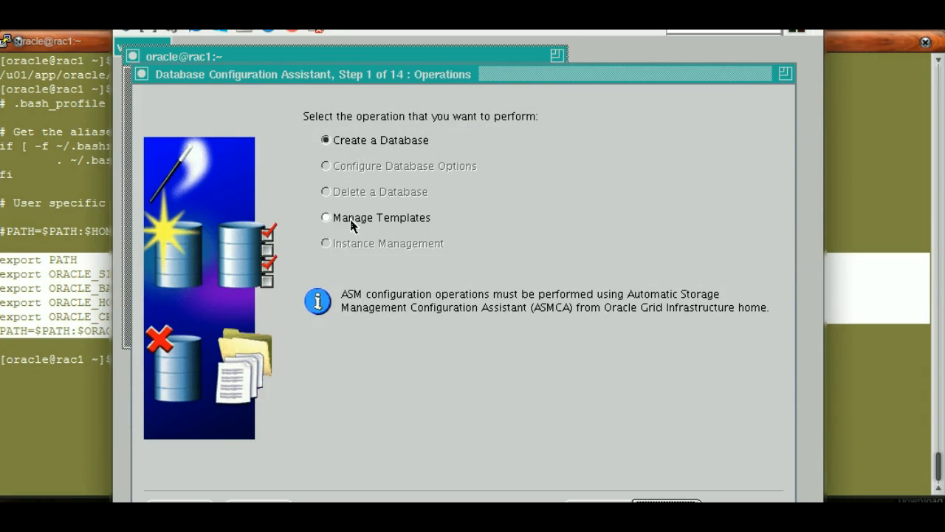
{"action": "left_click", "coordinate": [666, 501]}
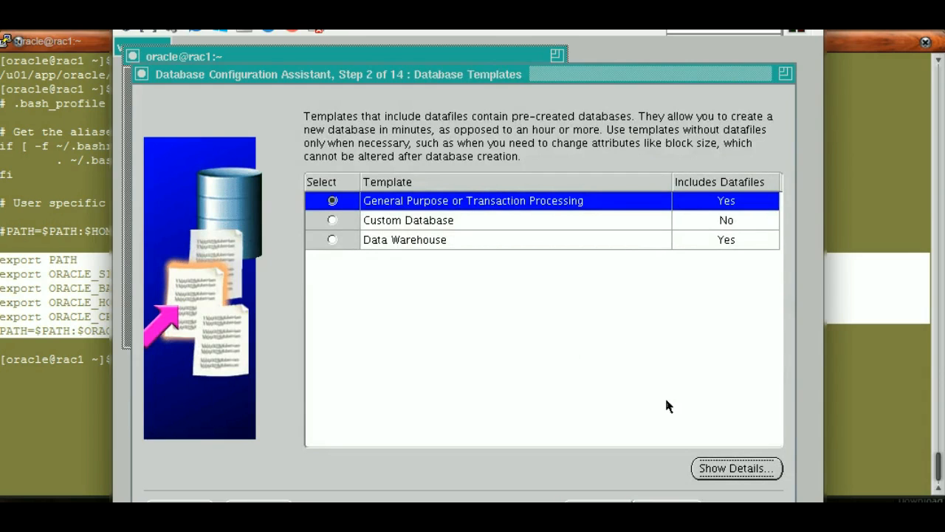
{"action": "left_click", "coordinate": [666, 501]}
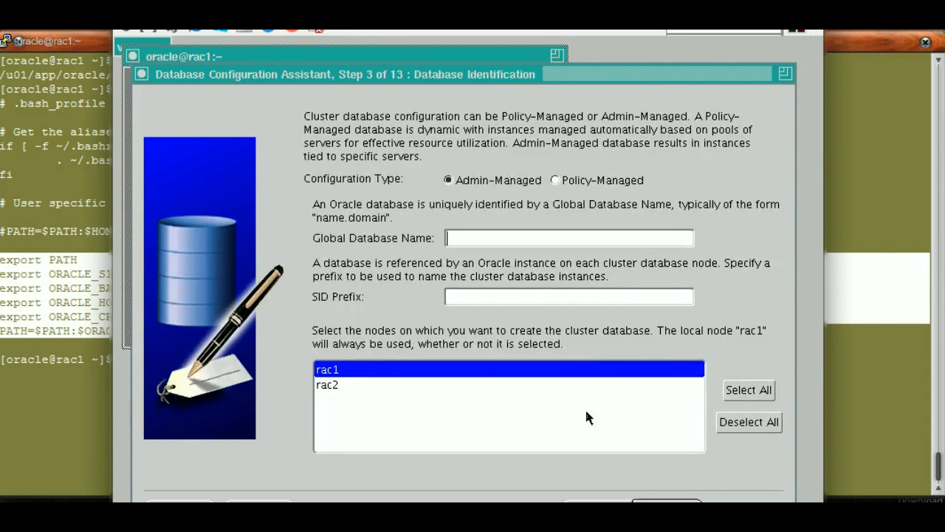
Set the global database name to orasm, select both nodes rac1 and rac2, and continue to the management options
{"action": "type", "text": "orasm"}
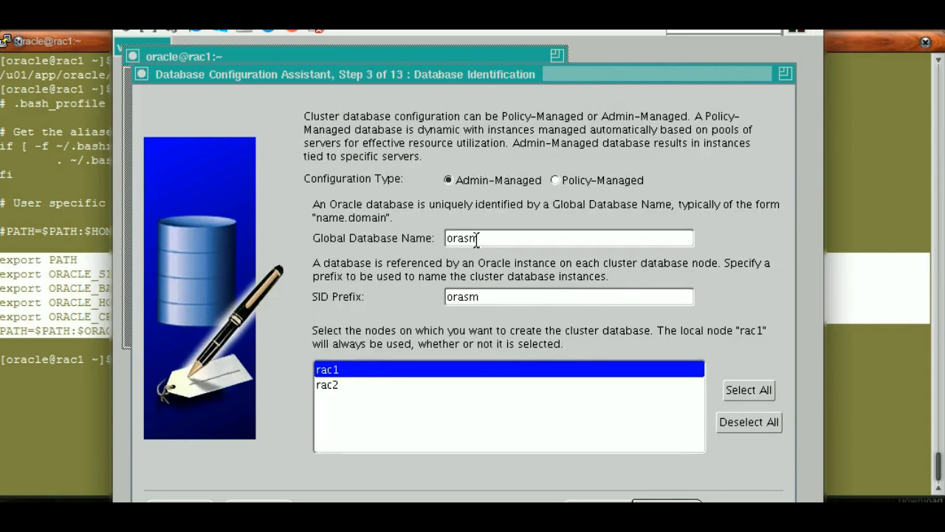
{"action": "left_click", "coordinate": [738, 397]}
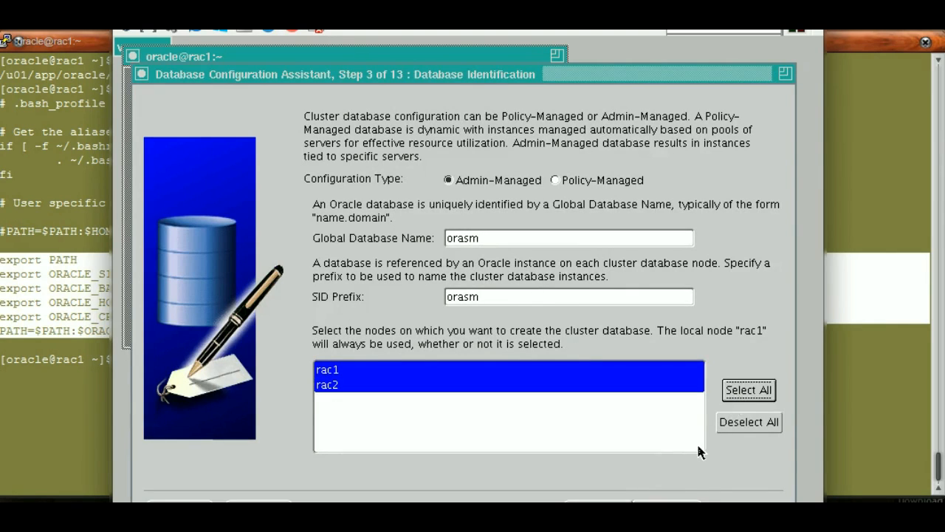
{"action": "left_click", "coordinate": [673, 500]}
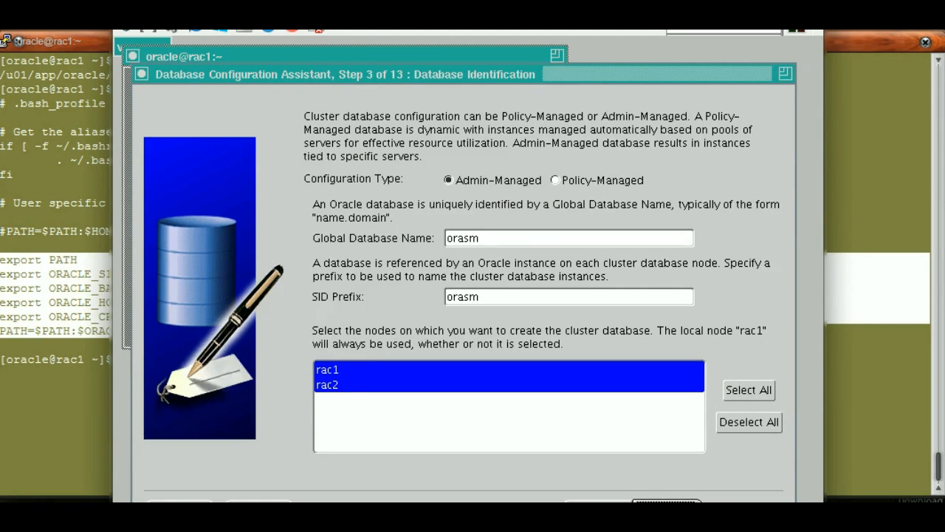
{"action": "left_click", "coordinate": [666, 500]}
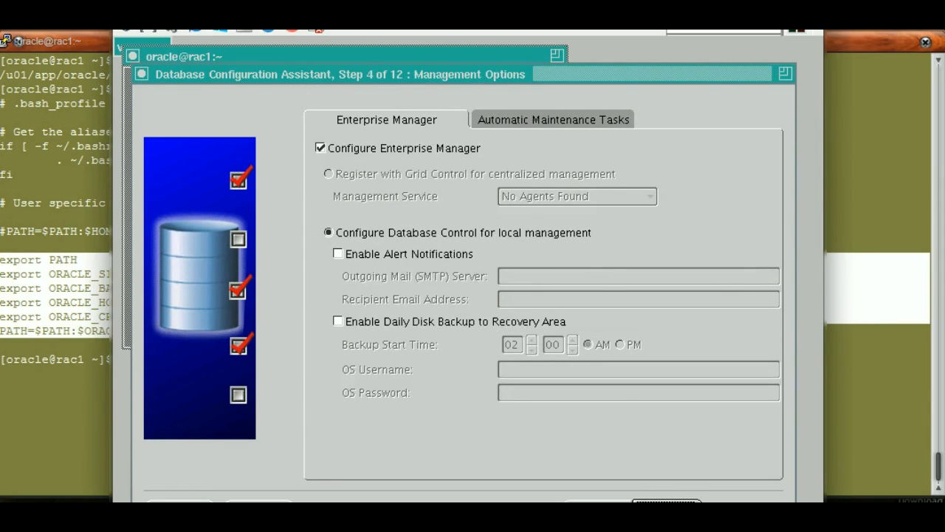
Review the Enterprise Manager and automatic maintenance settings, keep both enabled, and continue to the database credentials
{"action": "left_click", "coordinate": [667, 506]}
{"action": "left_click", "coordinate": [599, 506]}
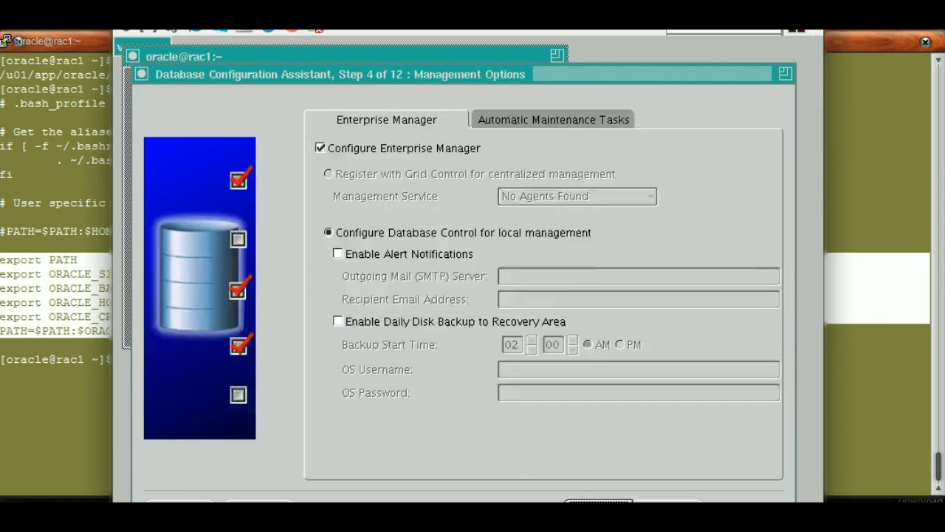
{"action": "left_click", "coordinate": [559, 121]}
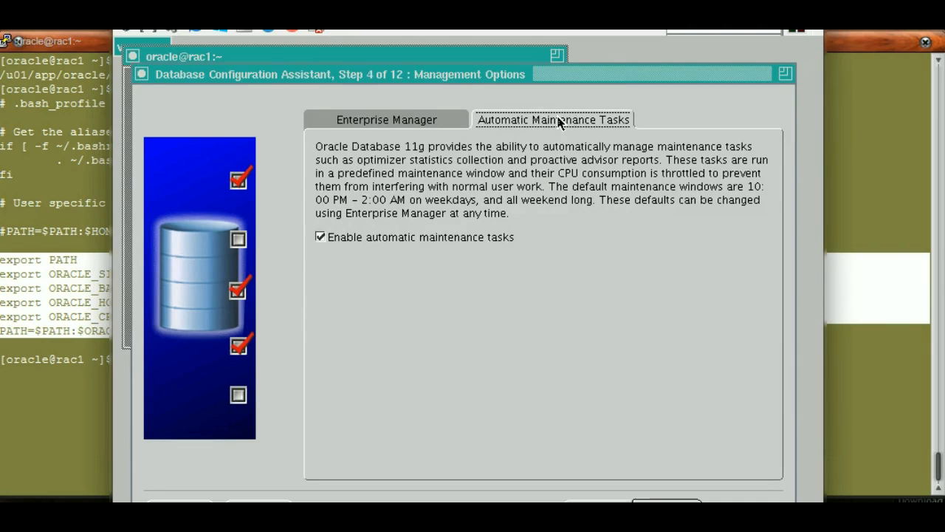
{"action": "left_click", "coordinate": [395, 120]}
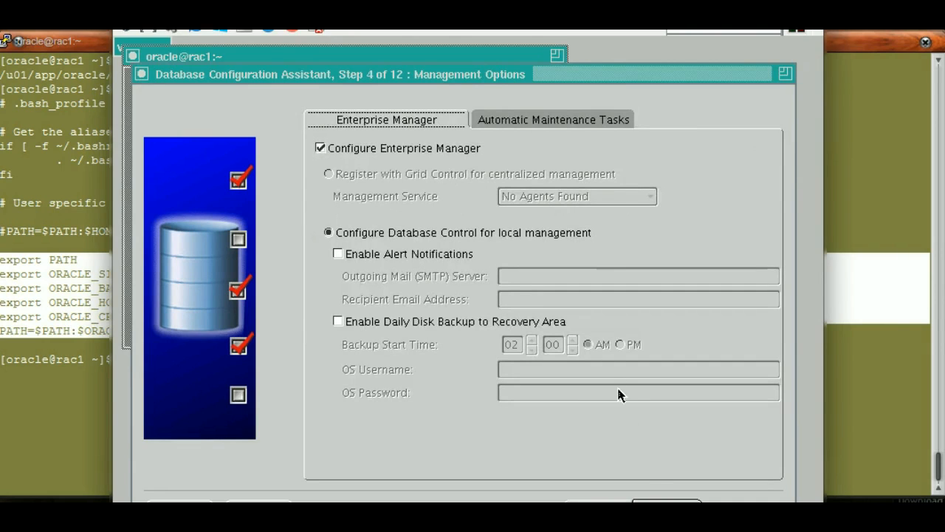
{"action": "left_click", "coordinate": [536, 126]}
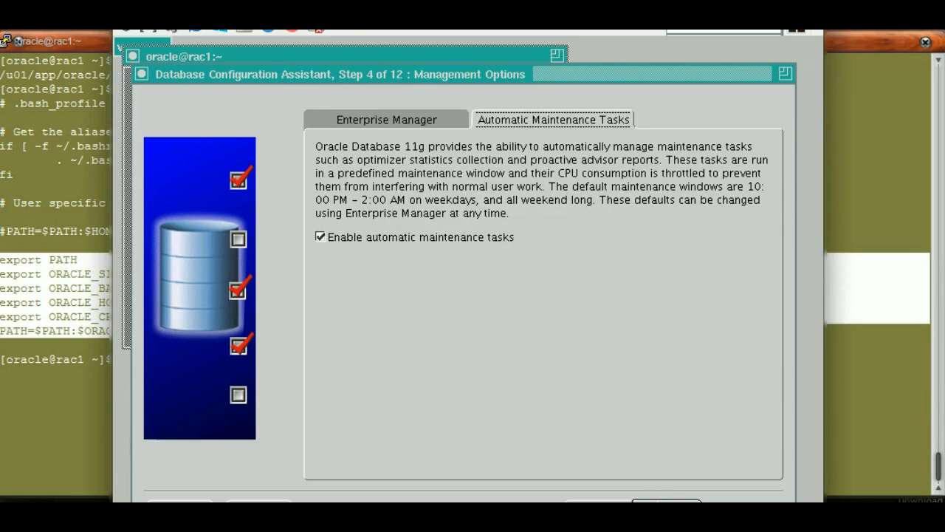
{"action": "left_click", "coordinate": [661, 501]}
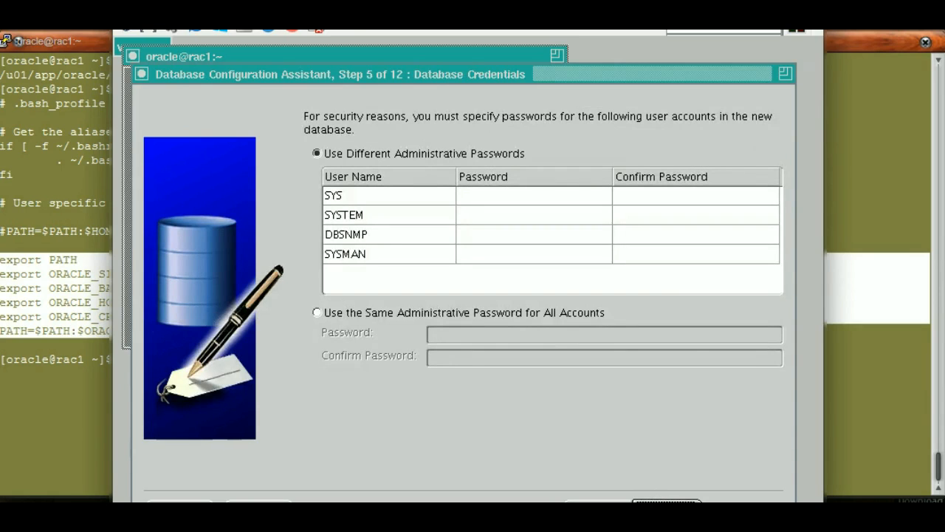
Use the same administrative password for all accounts, enter and confirm that password, and accept it despite the complexity policy
{"action": "left_click", "coordinate": [353, 314]}
{"action": "left_click", "coordinate": [453, 332]}
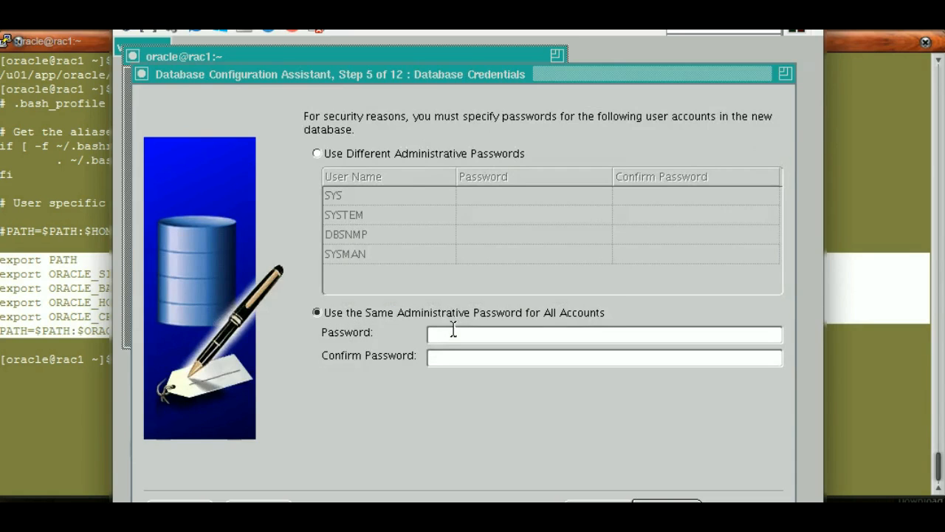
{"action": "type", "text": "oracle"}
{"action": "key", "text": "Tab"}
{"action": "type", "text": "oracl"}
{"action": "left_click", "coordinate": [666, 510]}
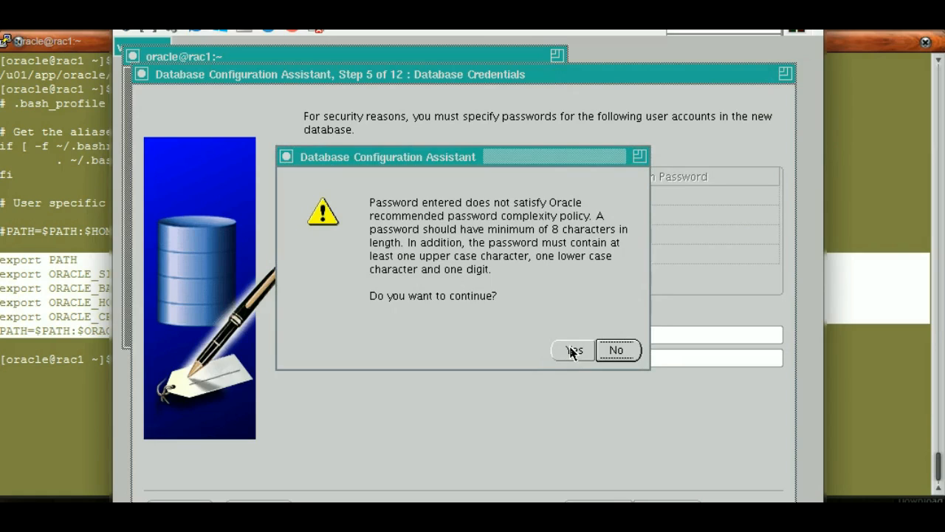
{"action": "left_click", "coordinate": [573, 351]}
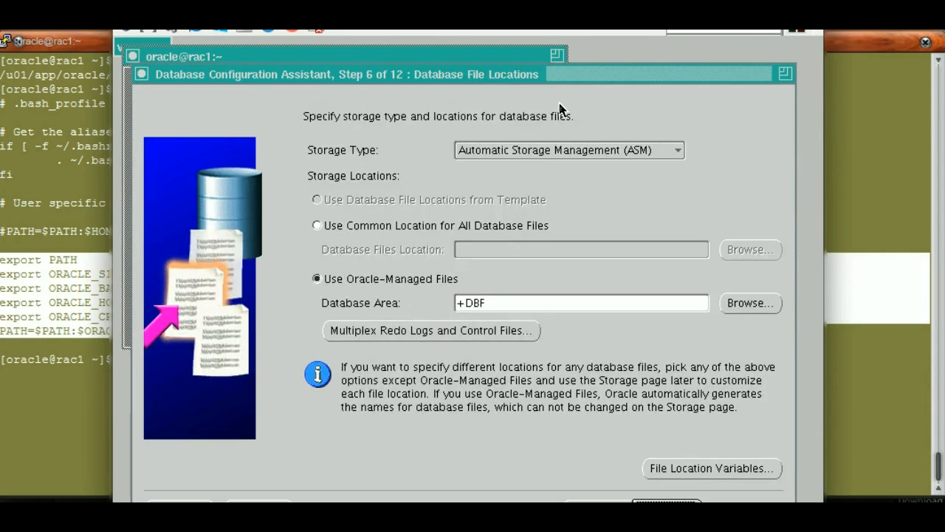
Keep Automatic Storage Management (ASM) as the storage type with Oracle-Managed Files in +DBF, and continue
{"action": "left_click", "coordinate": [502, 155]}
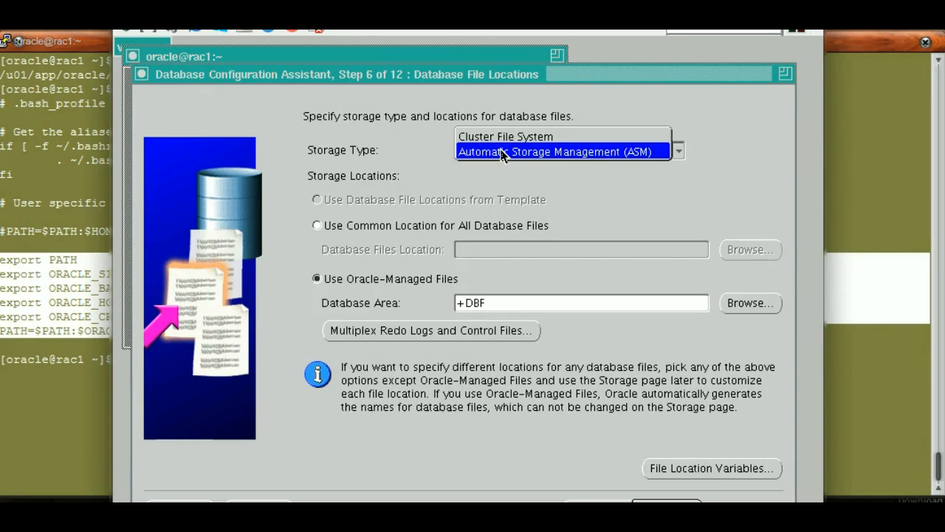
{"action": "left_click", "coordinate": [502, 153]}
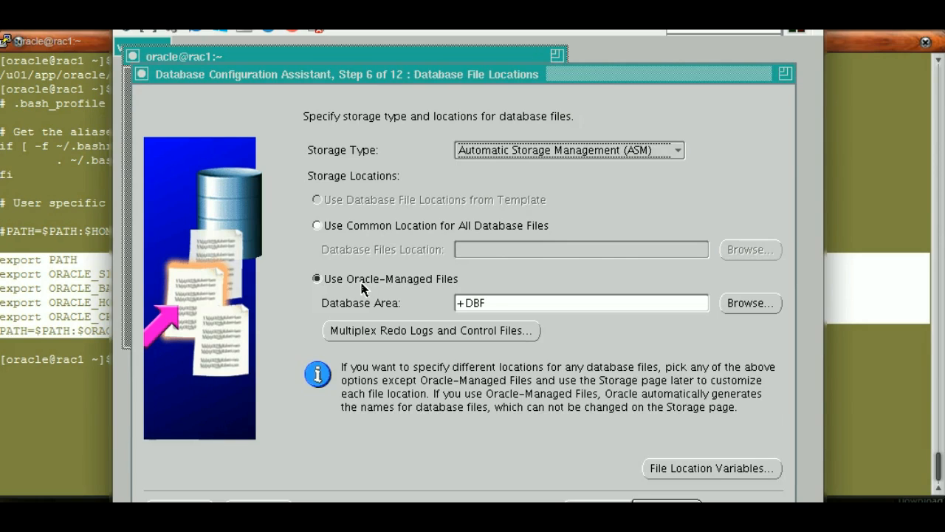
{"action": "left_click", "coordinate": [492, 299]}
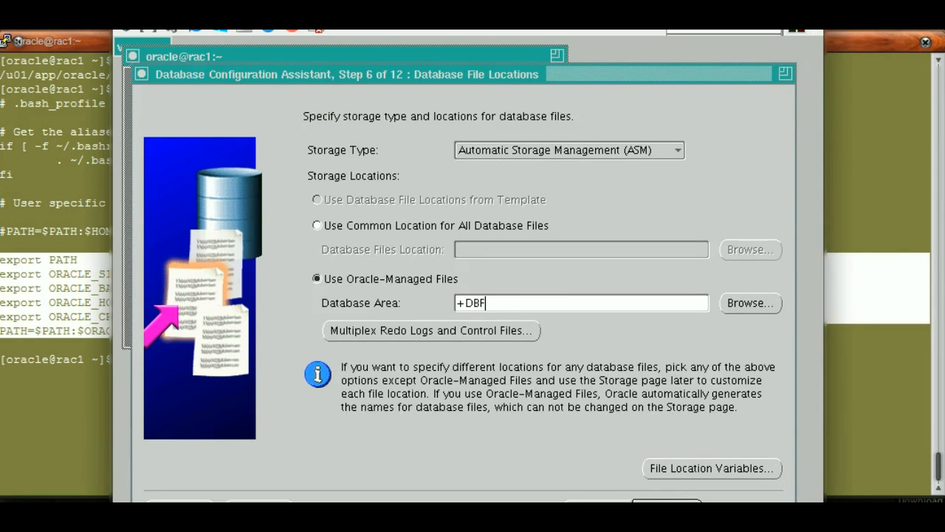
{"action": "left_click", "coordinate": [667, 507]}
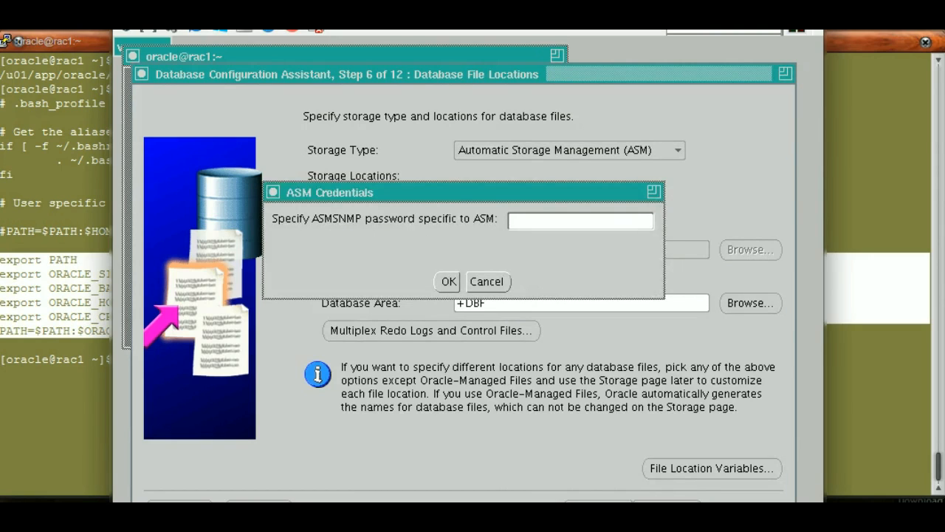
Enter the ASMSNMP password in the ASM credentials dialog and confirm it
{"action": "left_click", "coordinate": [530, 229]}
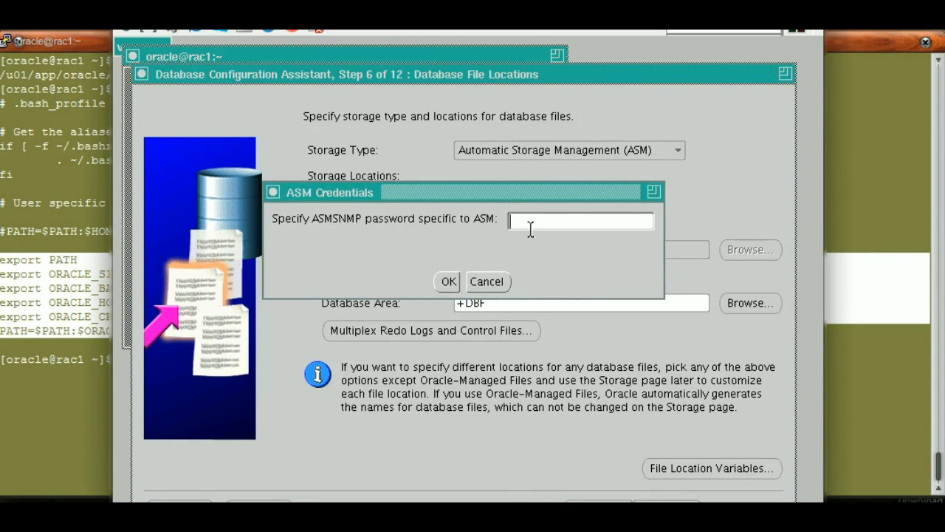
{"action": "type", "text": "*****"}
{"action": "left_click", "coordinate": [449, 283]}
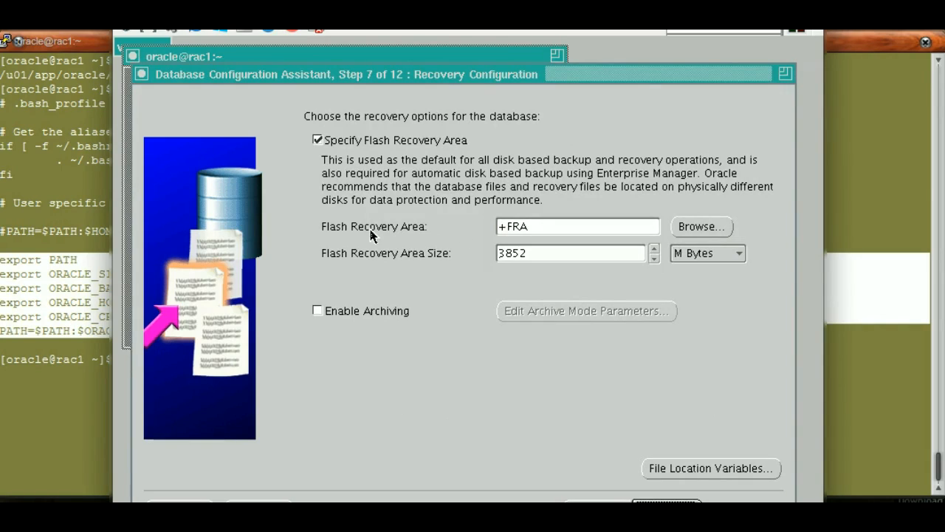
Enable archiving, keeping the flash recovery area at +FRA with a size of 3852 M Bytes
{"action": "left_click", "coordinate": [318, 312]}
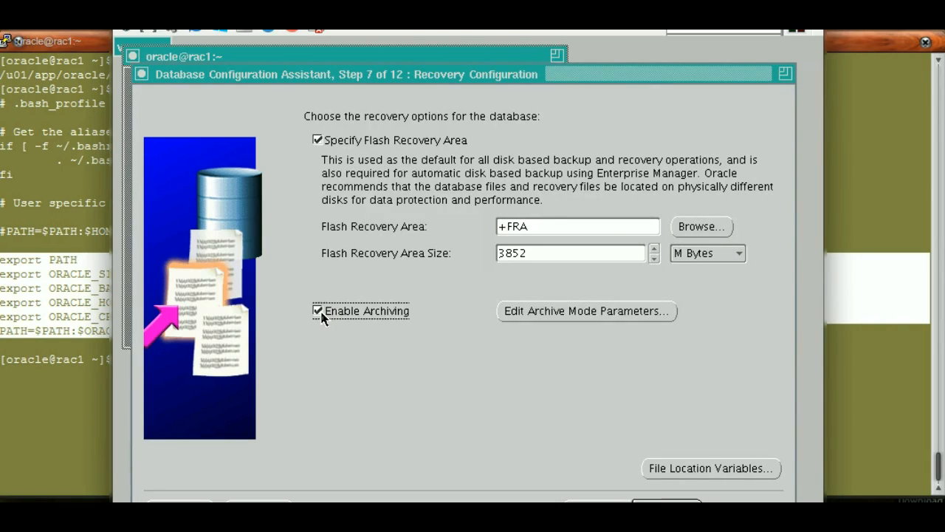
{"action": "left_click", "coordinate": [559, 224]}
{"action": "left_click", "coordinate": [702, 255]}
{"action": "left_click", "coordinate": [702, 255]}
{"action": "left_click", "coordinate": [613, 254]}
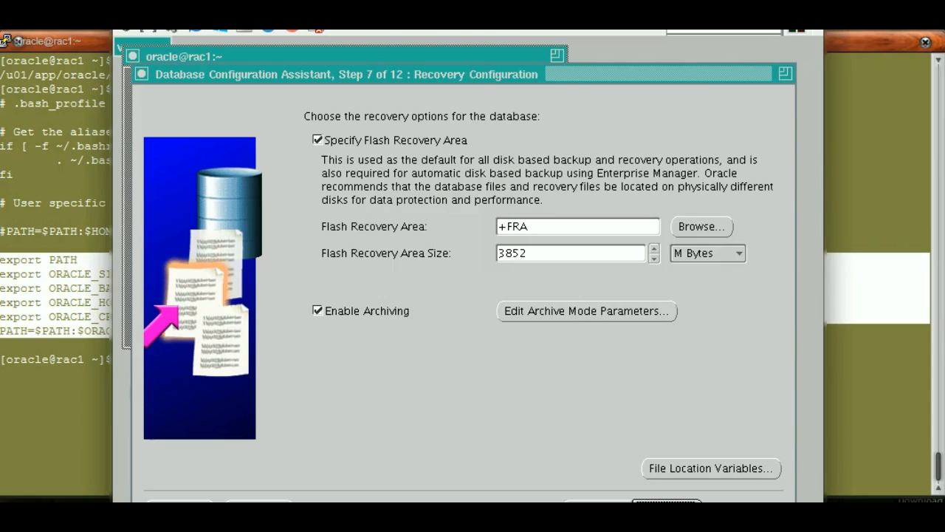
Include the Sample Schemas with no custom scripts to run, and accept the default initialization parameters with typical automatic memory management
{"action": "key", "text": "Return"}
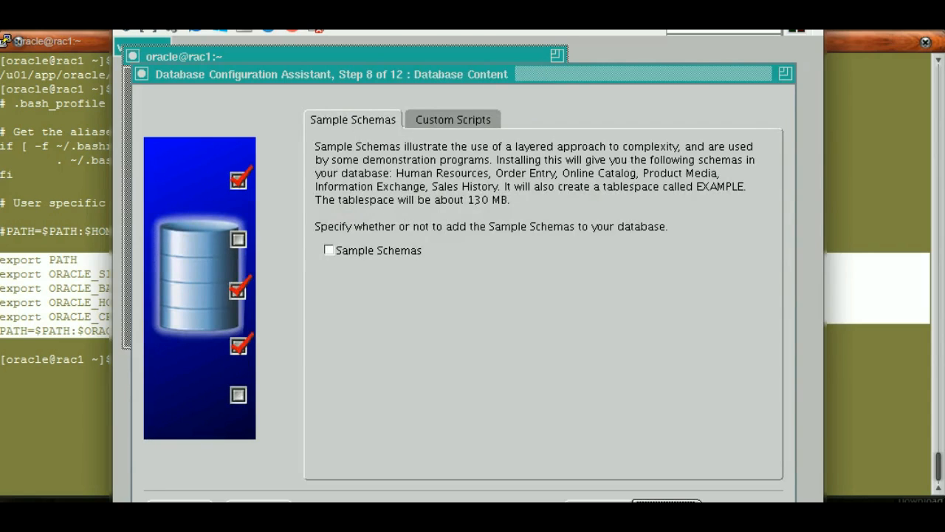
{"action": "left_click", "coordinate": [337, 256]}
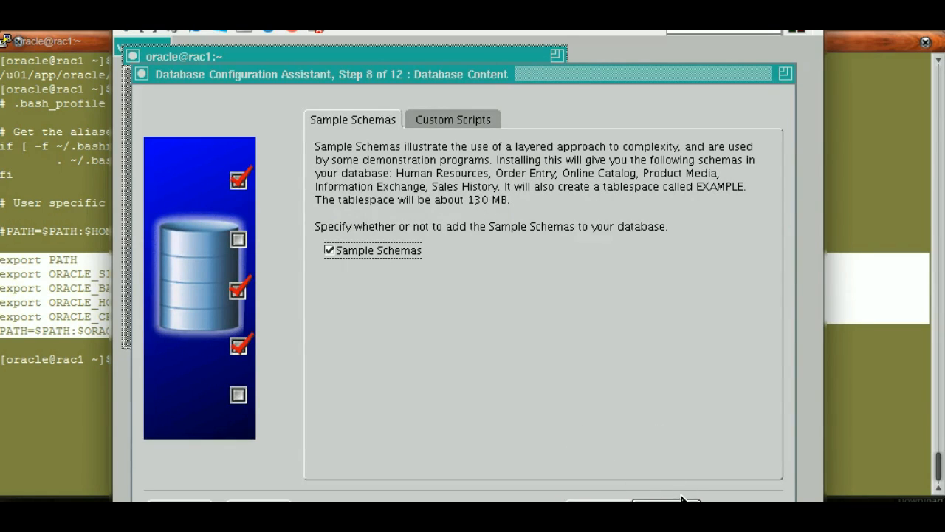
{"action": "left_click", "coordinate": [448, 125]}
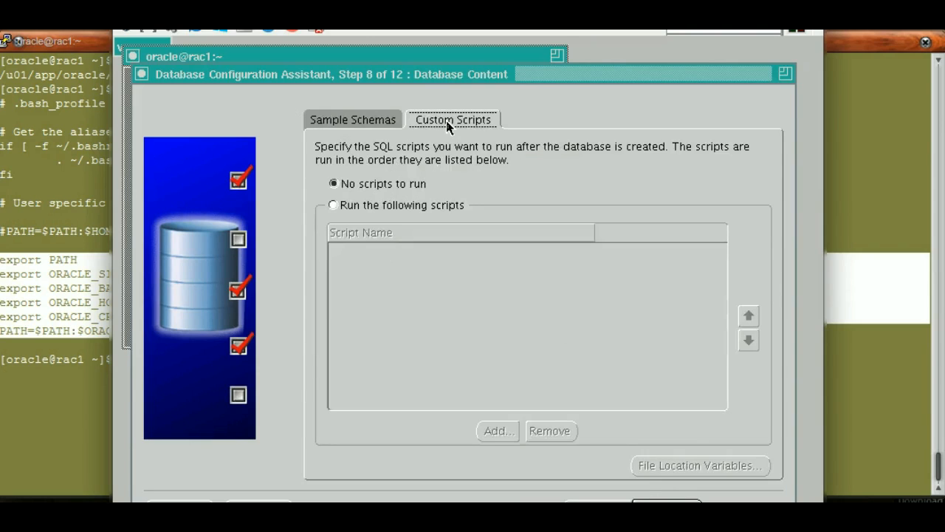
{"action": "left_click", "coordinate": [377, 121]}
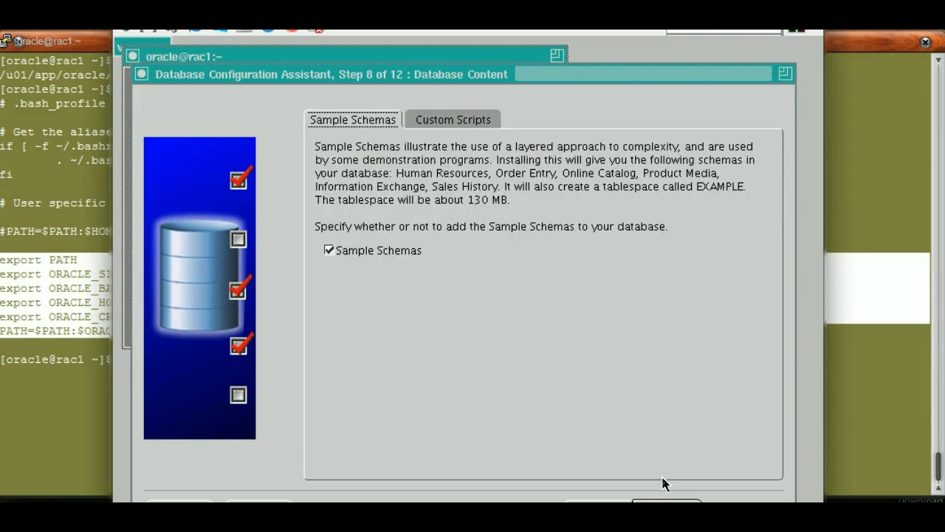
{"action": "left_click", "coordinate": [667, 501]}
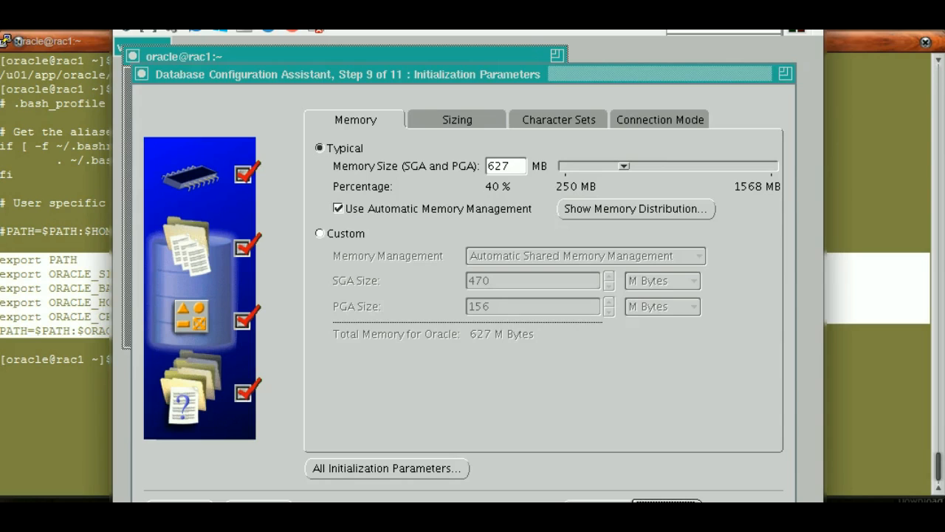
{"action": "left_click", "coordinate": [667, 502]}
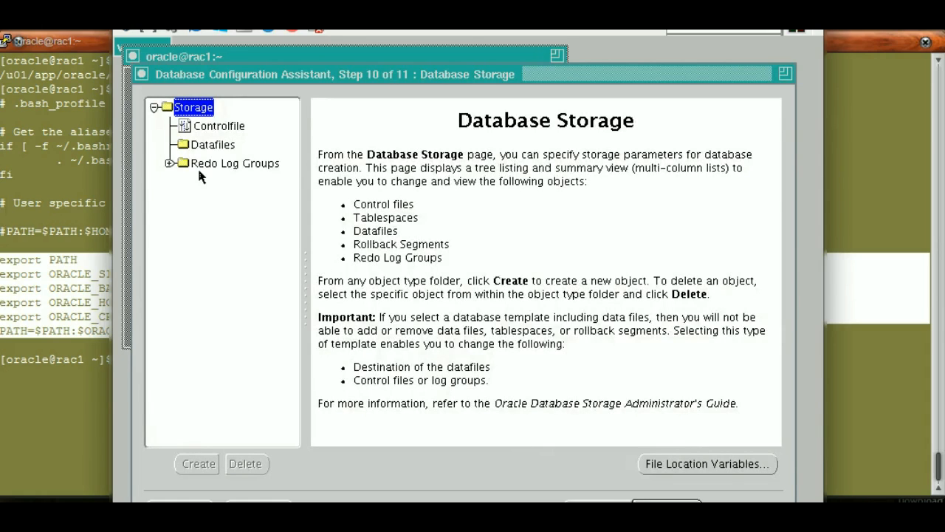
Review the database storage settings: the controlfile options, the datafiles list, and the thread and file size of redo log groups 1 to 4
{"action": "left_click", "coordinate": [214, 127]}
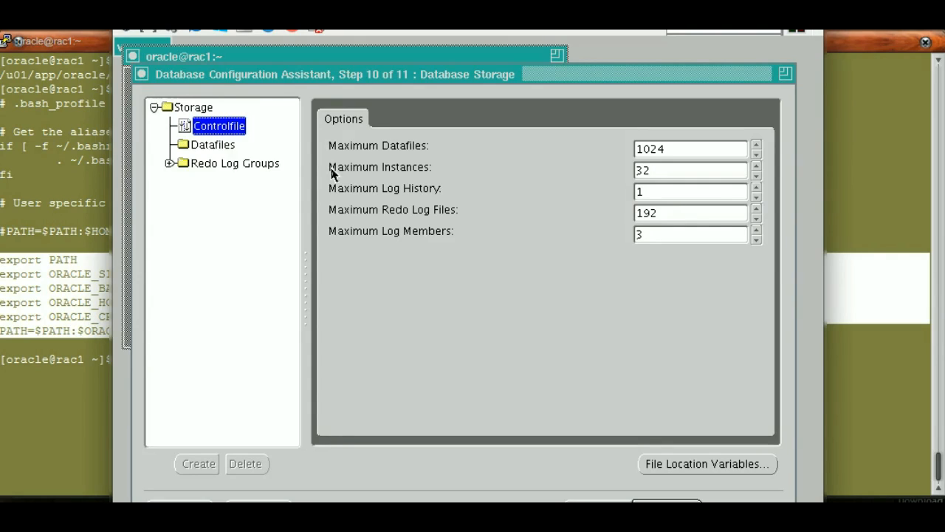
{"action": "left_click", "coordinate": [218, 146]}
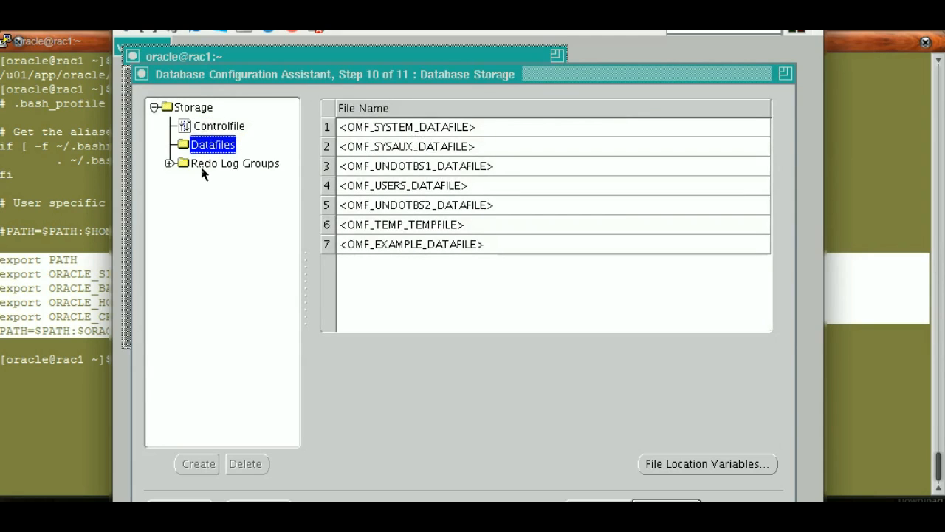
{"action": "left_click", "coordinate": [169, 165]}
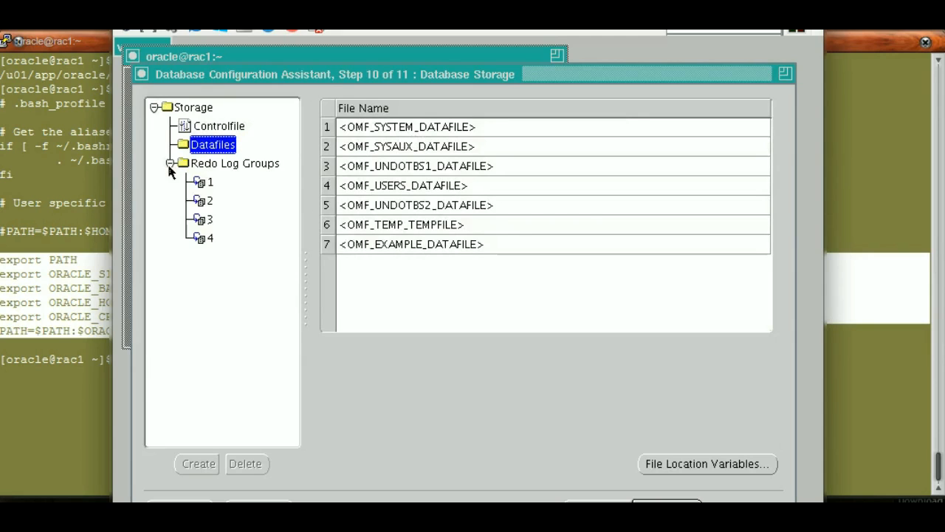
{"action": "left_click", "coordinate": [206, 184]}
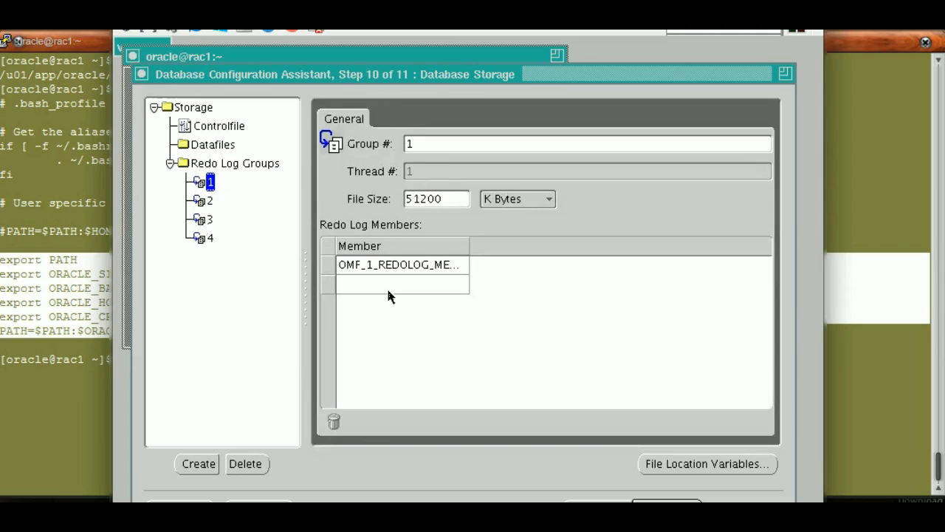
{"action": "left_click", "coordinate": [211, 202]}
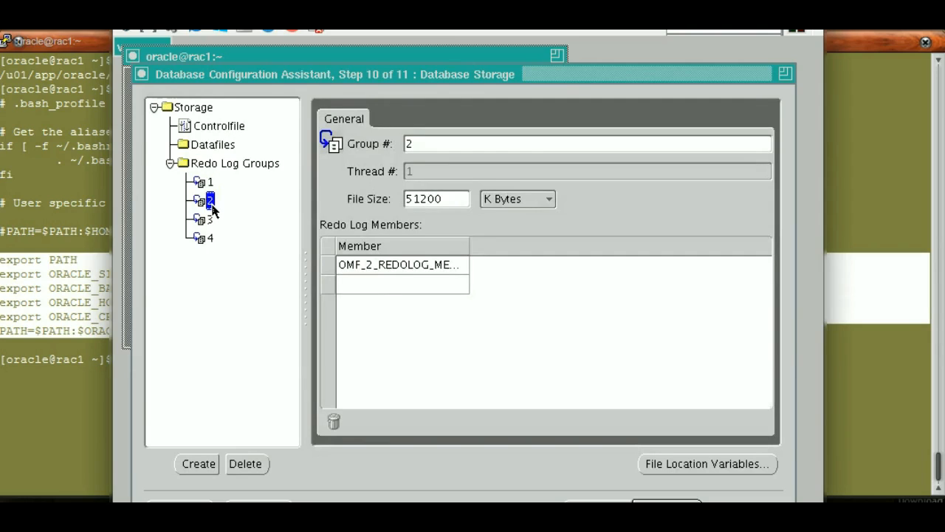
{"action": "left_click", "coordinate": [211, 184]}
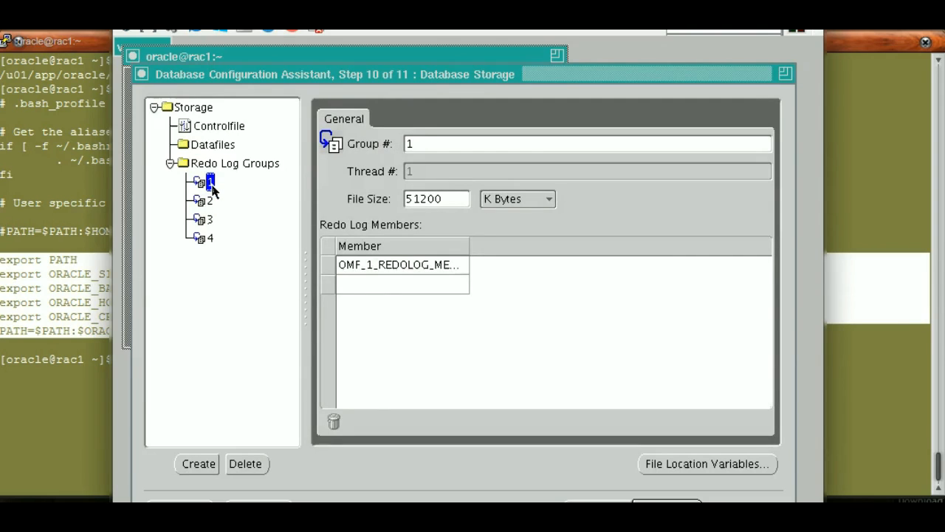
{"action": "left_click", "coordinate": [210, 202]}
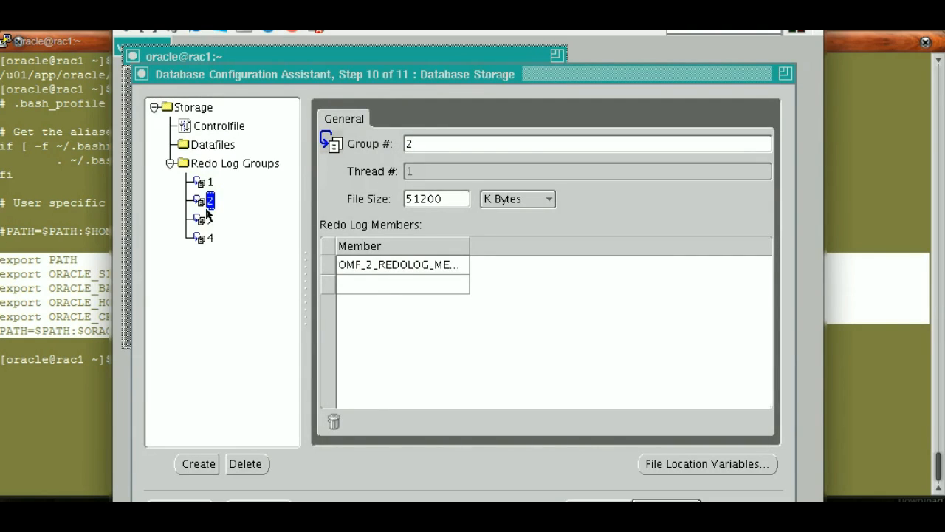
{"action": "left_click", "coordinate": [209, 221]}
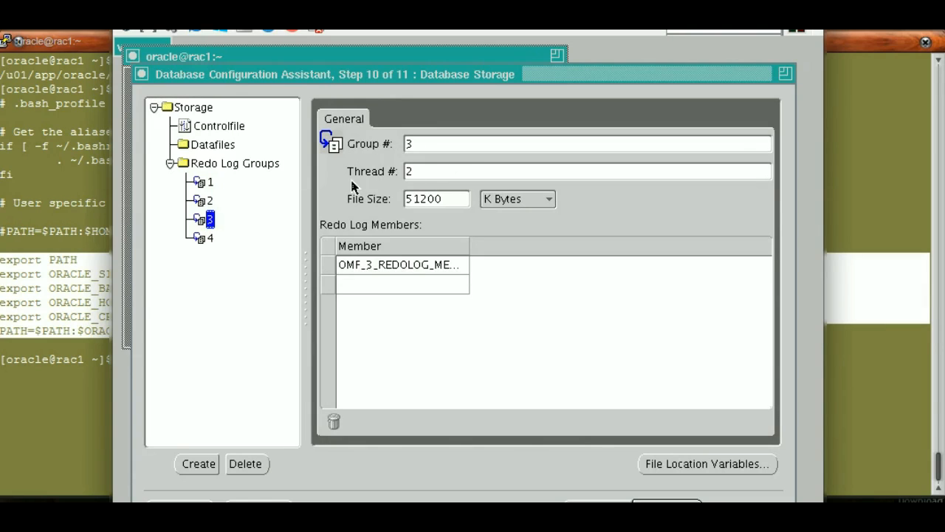
{"action": "left_click", "coordinate": [210, 241]}
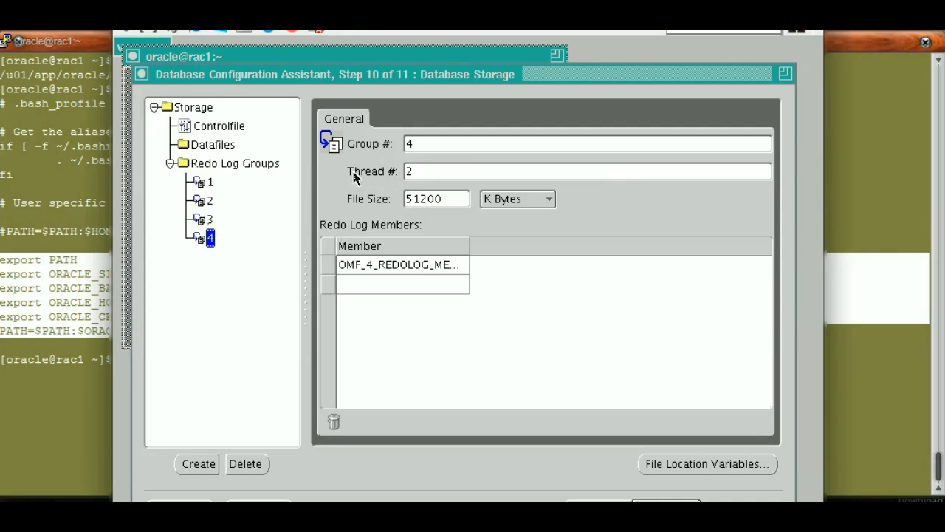
{"action": "left_click", "coordinate": [211, 201]}
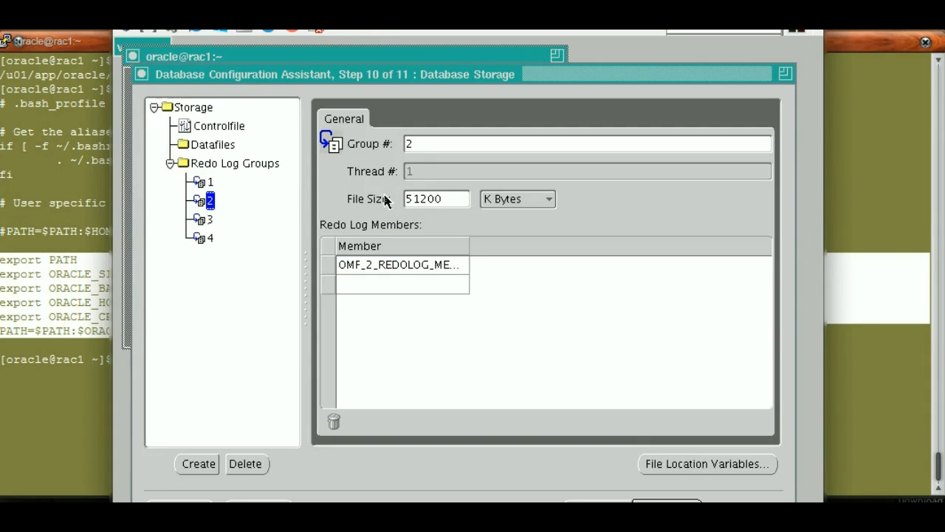
{"action": "left_click", "coordinate": [171, 164]}
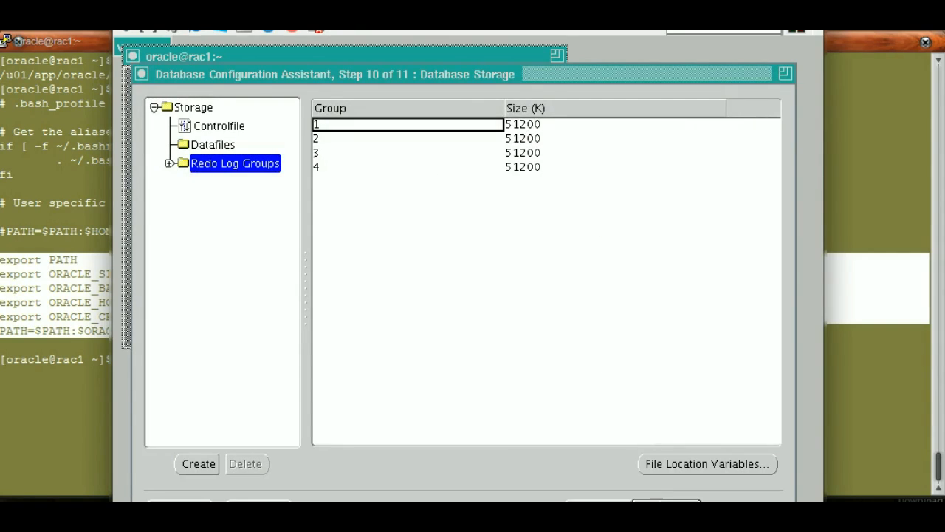
Accept the storage settings and finish the wizard with only Create Database selected, without generating creation scripts
{"action": "left_click", "coordinate": [667, 507]}
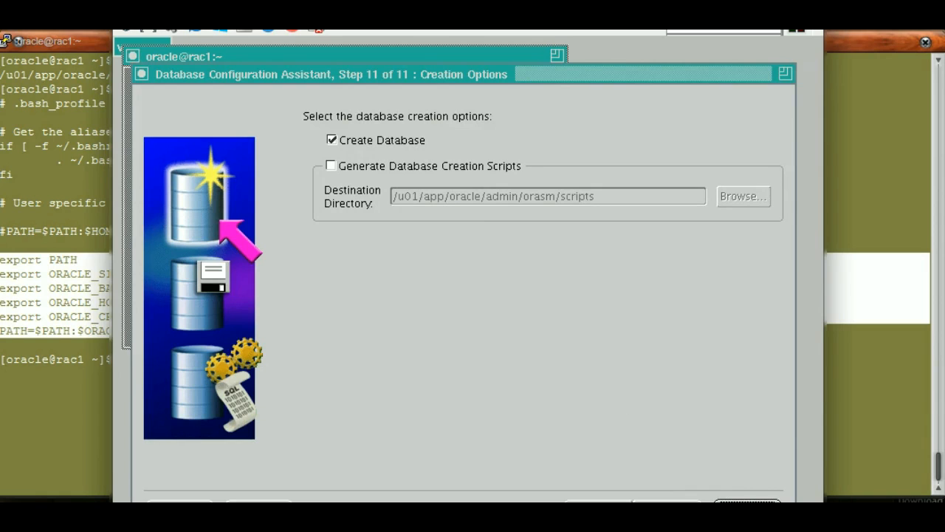
{"action": "left_click", "coordinate": [747, 502]}
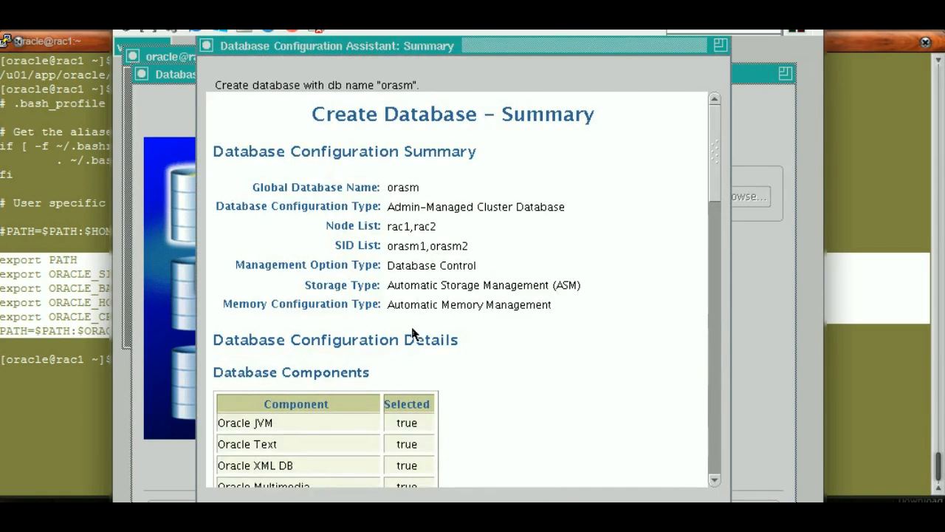
Examine the database components and initialization parameters in the creation summary, including the cluster, block size, datafile and recovery destination values
{"action": "left_click_drag", "start_coordinate": [713, 185], "coordinate": [722, 253]}
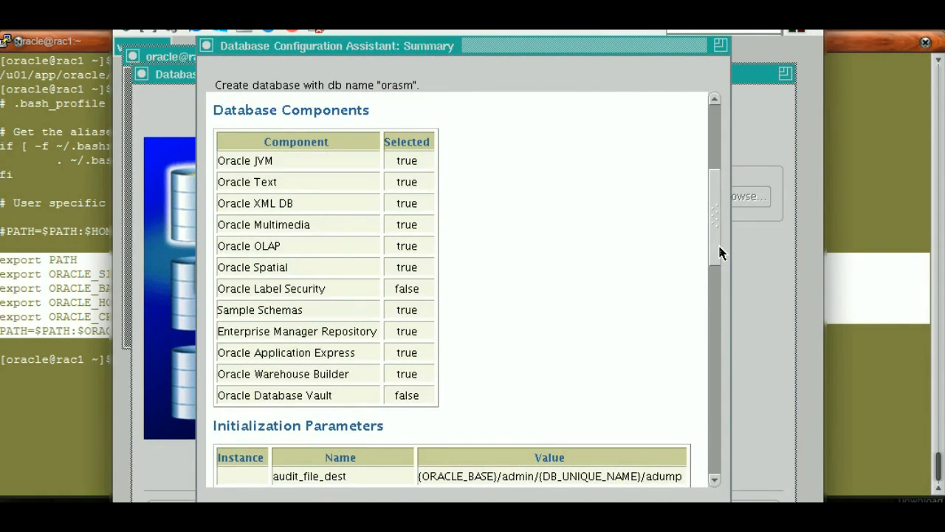
{"action": "left_click_drag", "start_coordinate": [720, 253], "coordinate": [723, 318]}
{"action": "scroll", "coordinate": [595, 211], "scroll_direction": "down", "scroll_amount": 1}
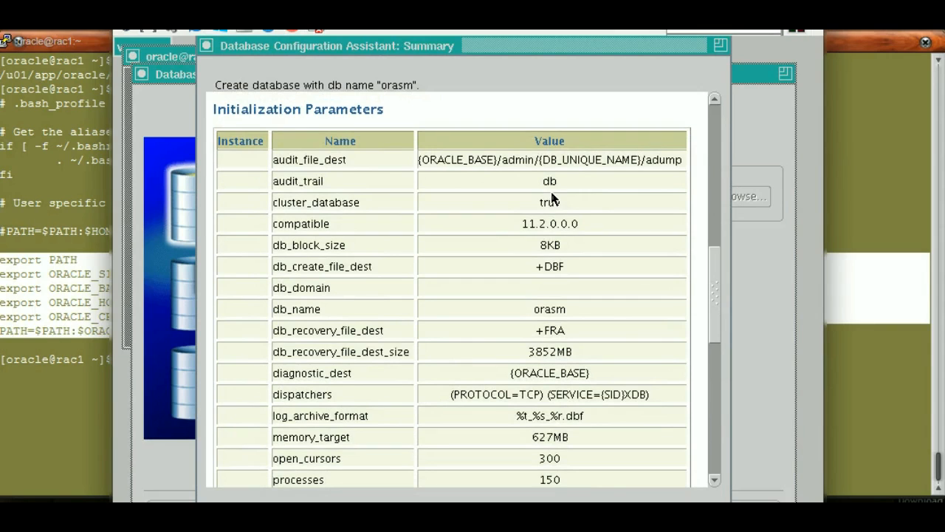
{"action": "double_click", "coordinate": [546, 207]}
{"action": "double_click", "coordinate": [557, 228]}
{"action": "double_click", "coordinate": [559, 247]}
{"action": "double_click", "coordinate": [561, 267]}
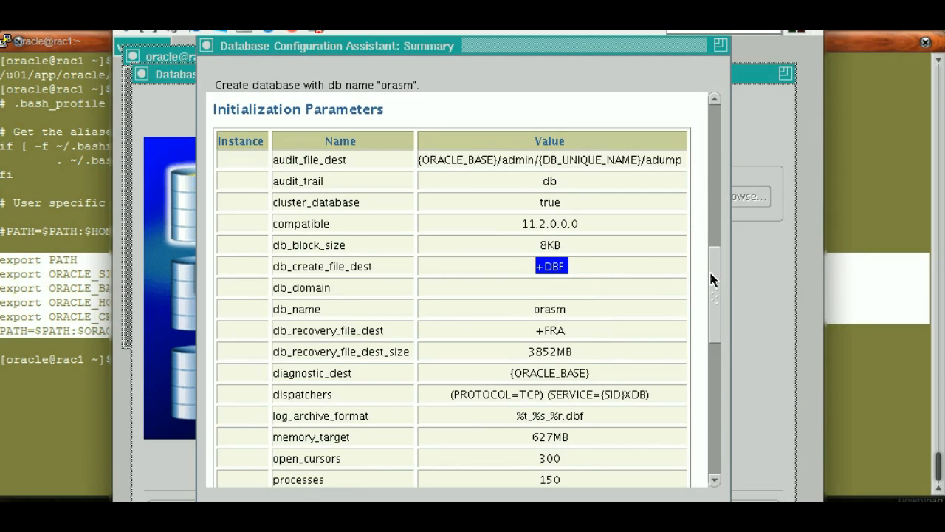
{"action": "left_click_drag", "start_coordinate": [716, 281], "coordinate": [716, 300]}
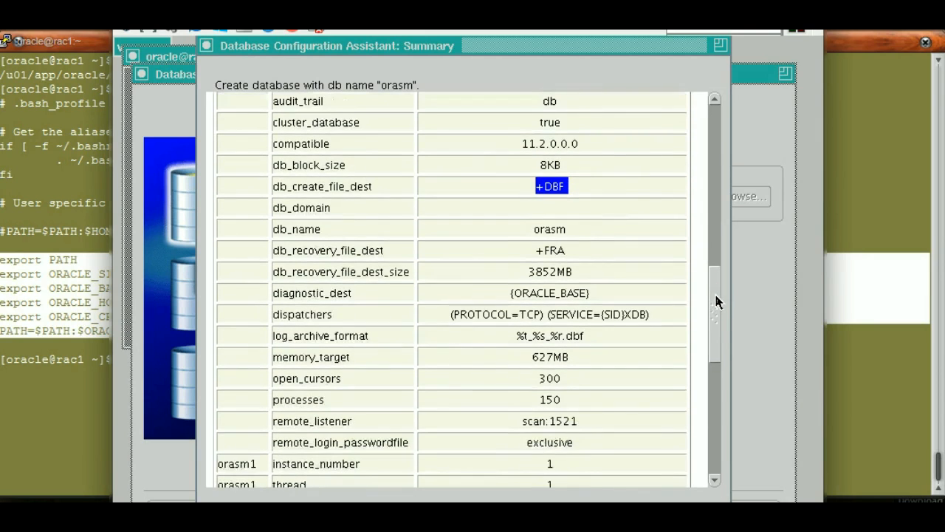
{"action": "double_click", "coordinate": [550, 251]}
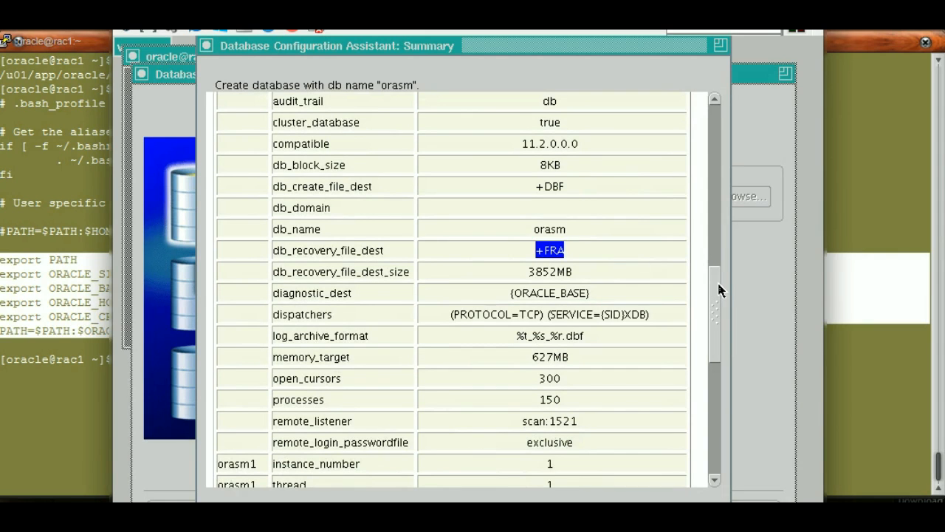
{"action": "left_click_drag", "start_coordinate": [709, 303], "coordinate": [700, 329]}
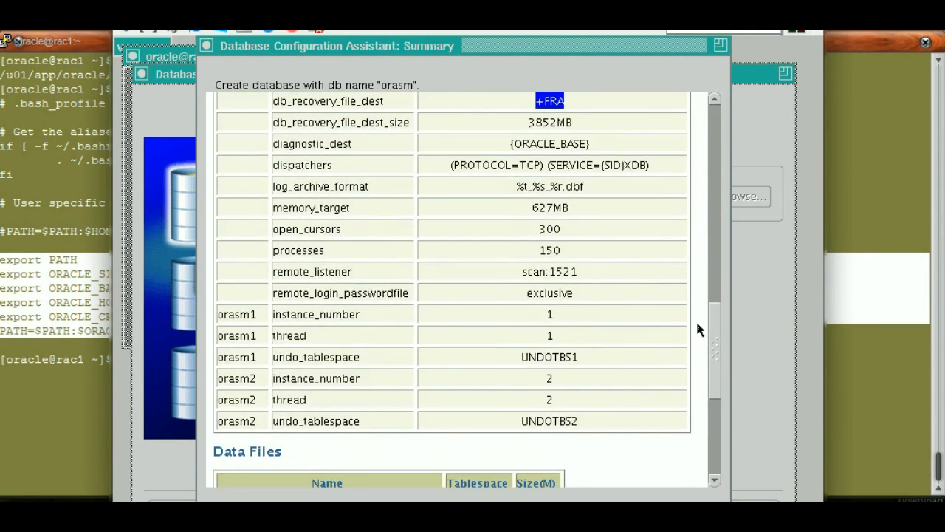
Check the undo tablespaces, data files and redo log groups in the summary, and confirm it to start creating the database
{"action": "double_click", "coordinate": [601, 350]}
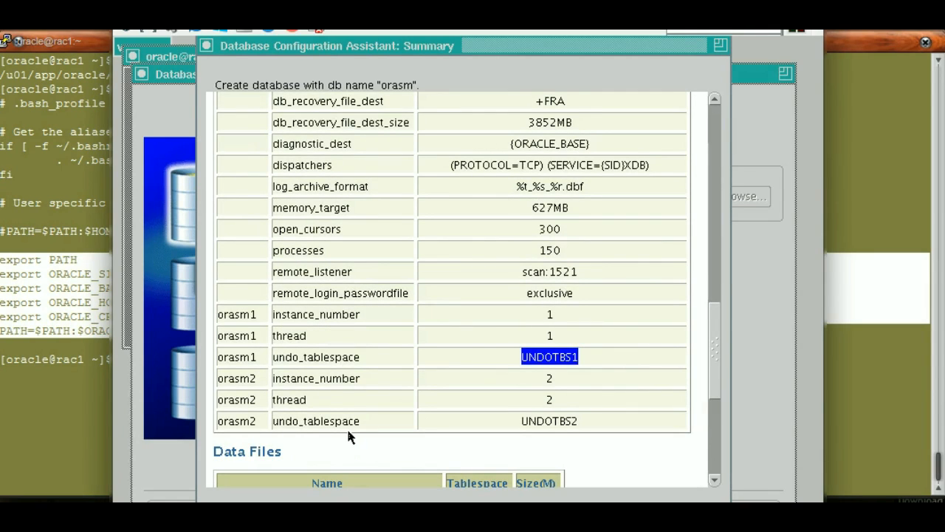
{"action": "left_click", "coordinate": [706, 354]}
{"action": "left_click_drag", "start_coordinate": [715, 348], "coordinate": [717, 410]}
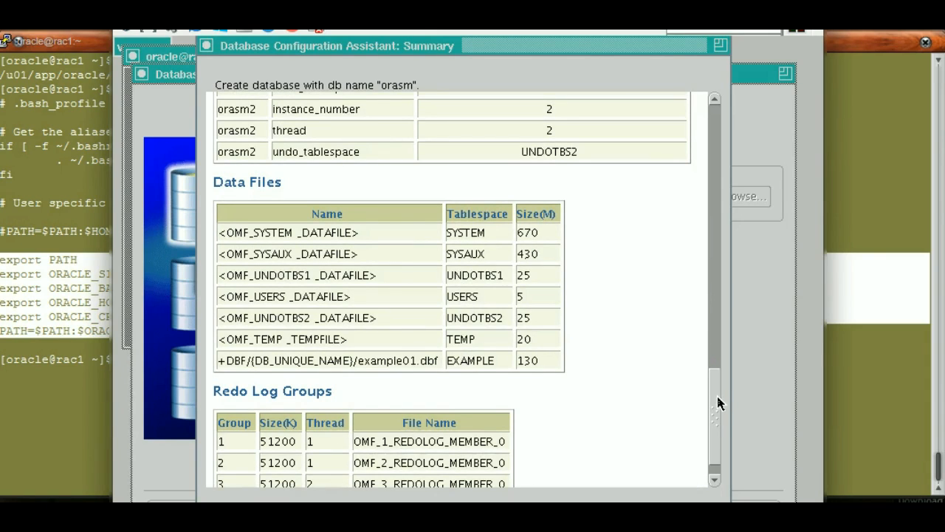
{"action": "left_click_drag", "start_coordinate": [718, 414], "coordinate": [718, 431]}
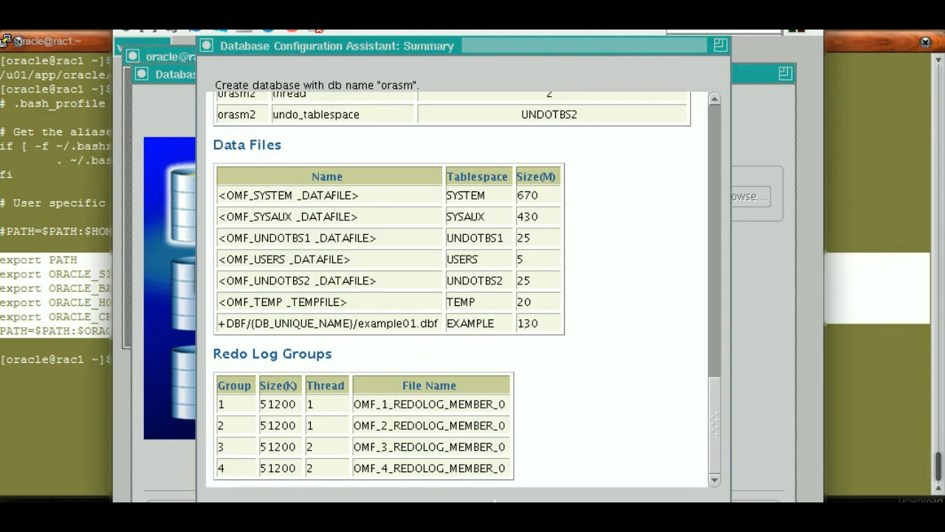
{"action": "left_click", "coordinate": [441, 521]}
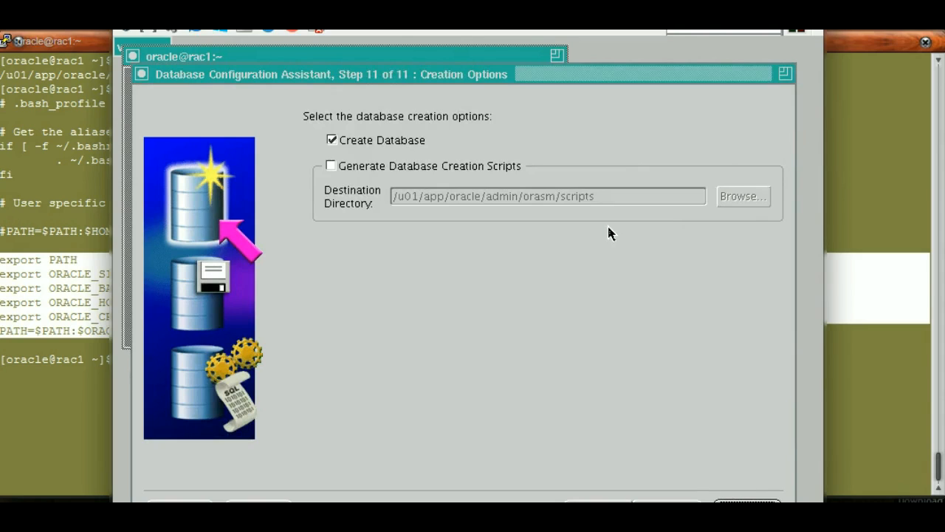
Switch to the rac1 terminal, clear it, and check which instances are running with ps -eaf | grep smon
{"action": "left_click_drag", "start_coordinate": [476, 83], "coordinate": [468, 64]}
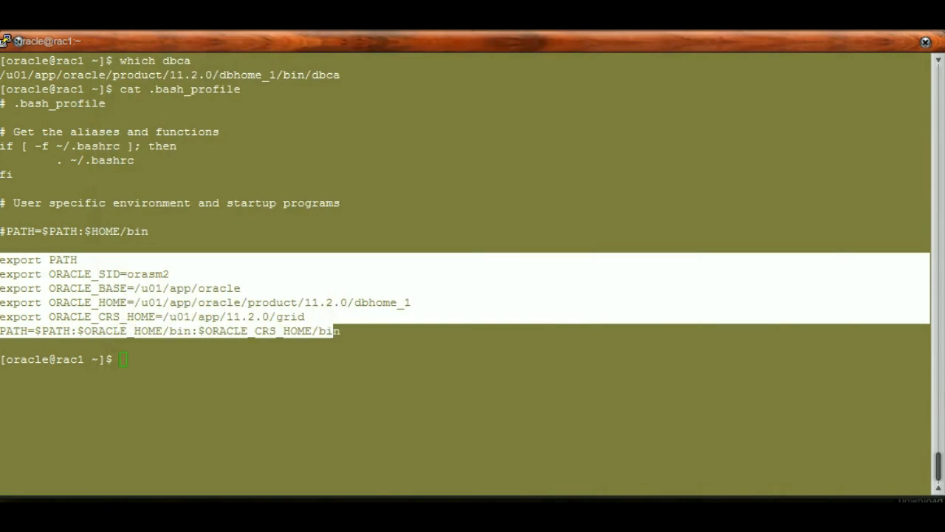
{"action": "left_click", "coordinate": [465, 296]}
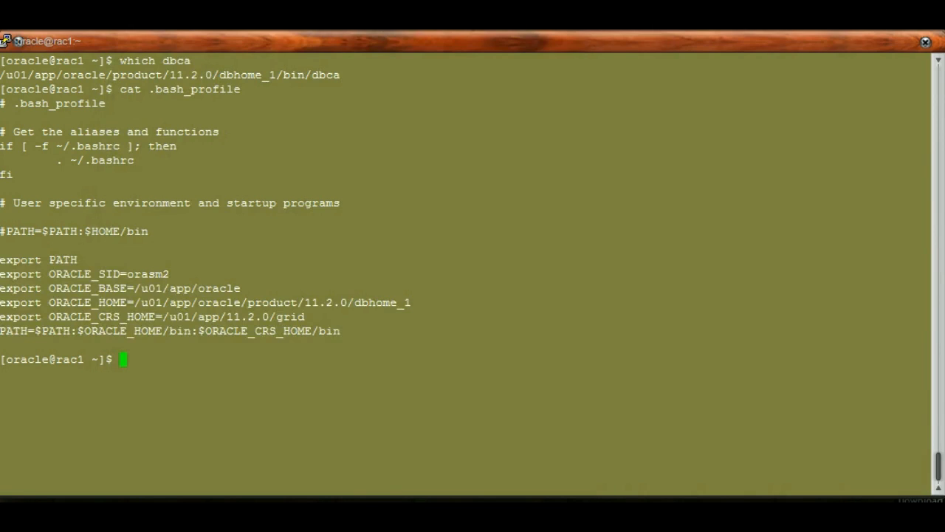
{"action": "key", "text": "ctrl+l"}
{"action": "type", "text": "p"}
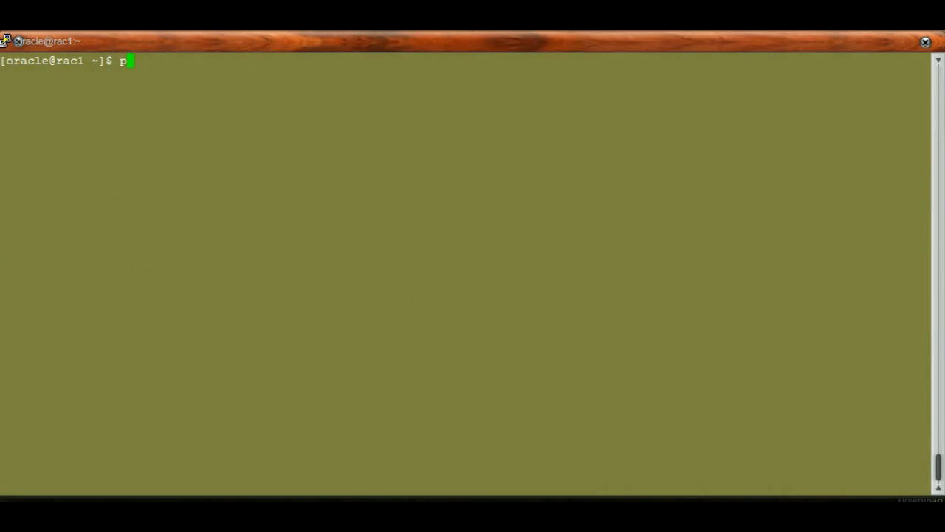
{"action": "type", "text": "s -eaf | grep smon"}
{"action": "key", "text": "Return"}
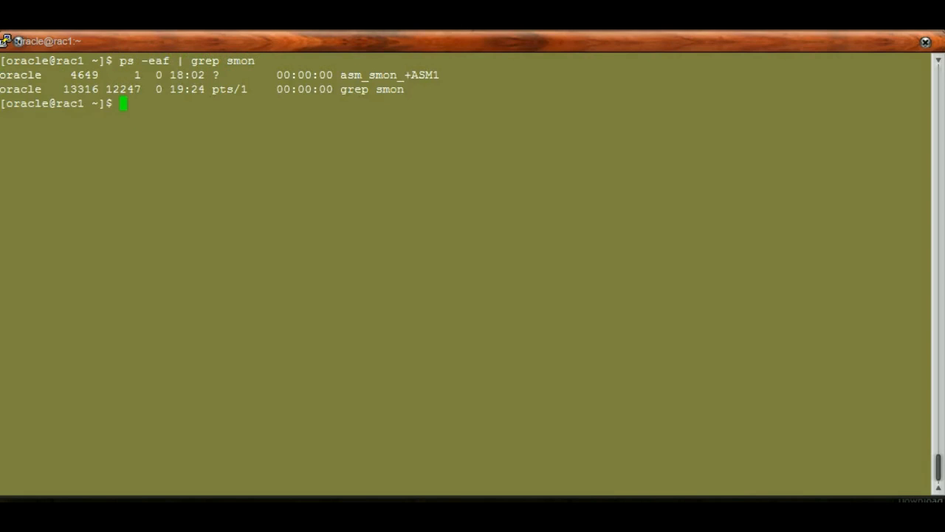
{"action": "left_click_drag", "start_coordinate": [340, 74], "coordinate": [440, 75]}
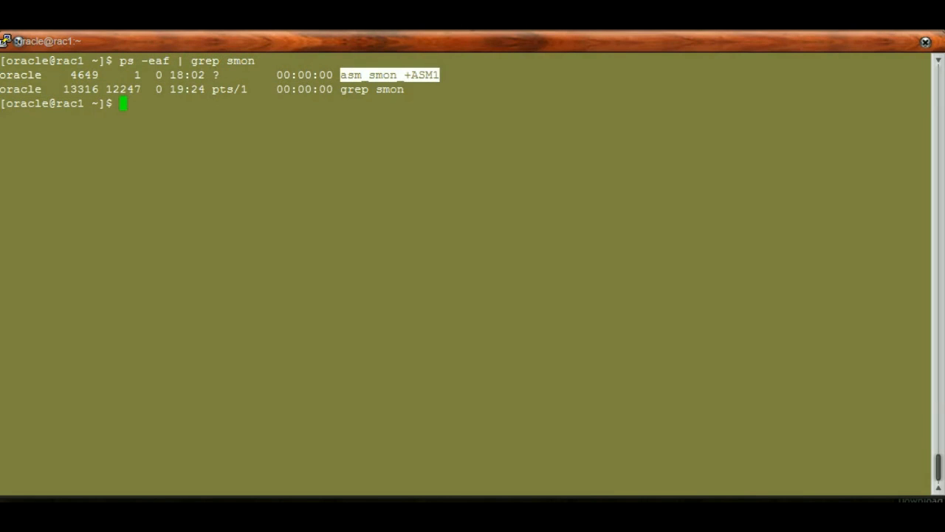
Display /etc/oratab on rac1 with cat and highlight the orasm database entry
{"action": "type", "text": "cat /etc/"}
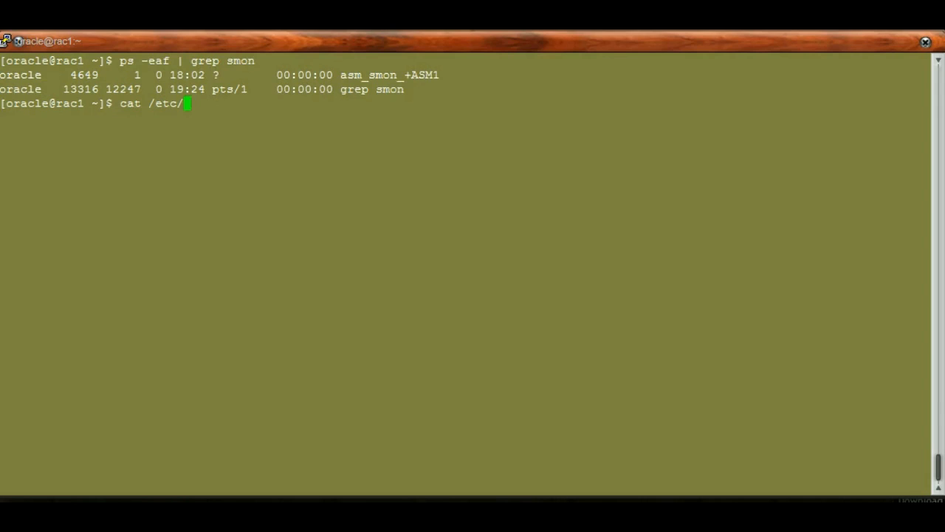
{"action": "type", "text": "oratab"}
{"action": "key", "text": "Return"}
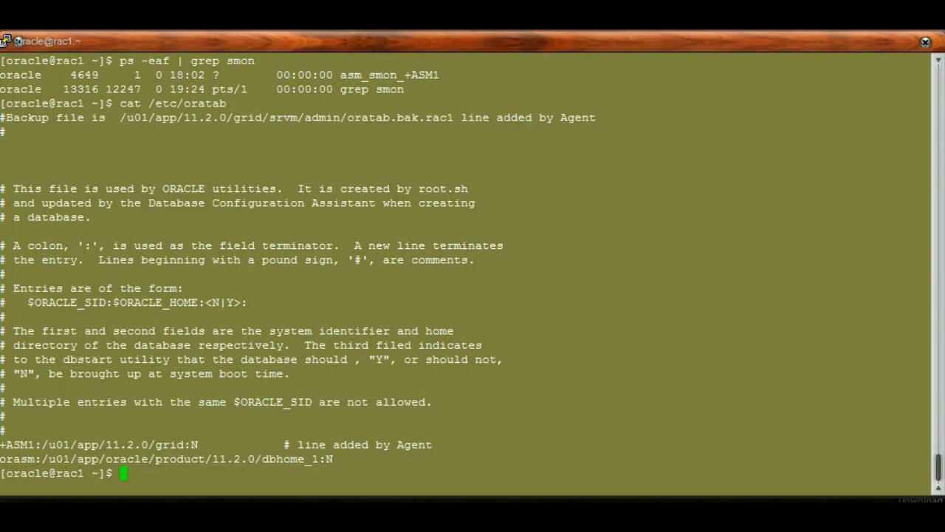
{"action": "left_click_drag", "start_coordinate": [2, 458], "coordinate": [930, 459]}
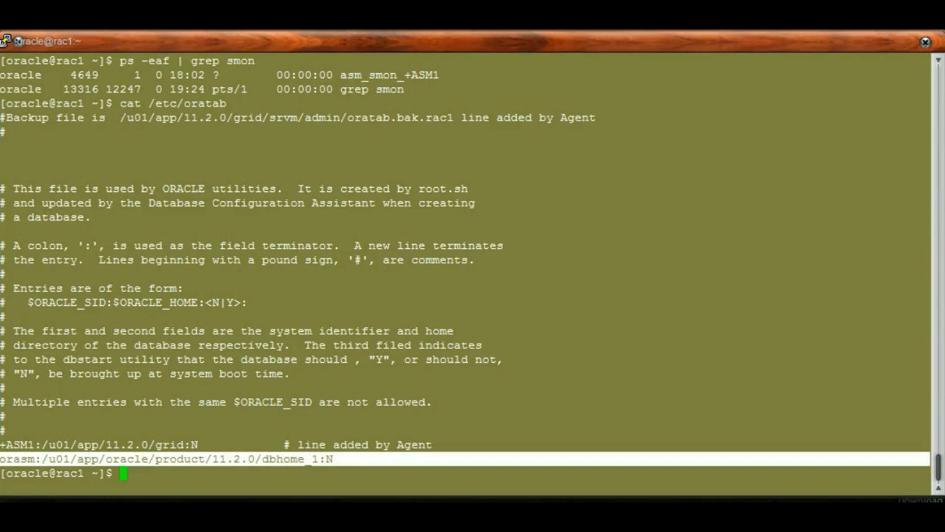
Check the running instances on rac1 again with ps -eaf | grep smon
{"action": "key", "text": "Up"}
{"action": "key", "text": "Up"}
{"action": "key", "text": "Return"}
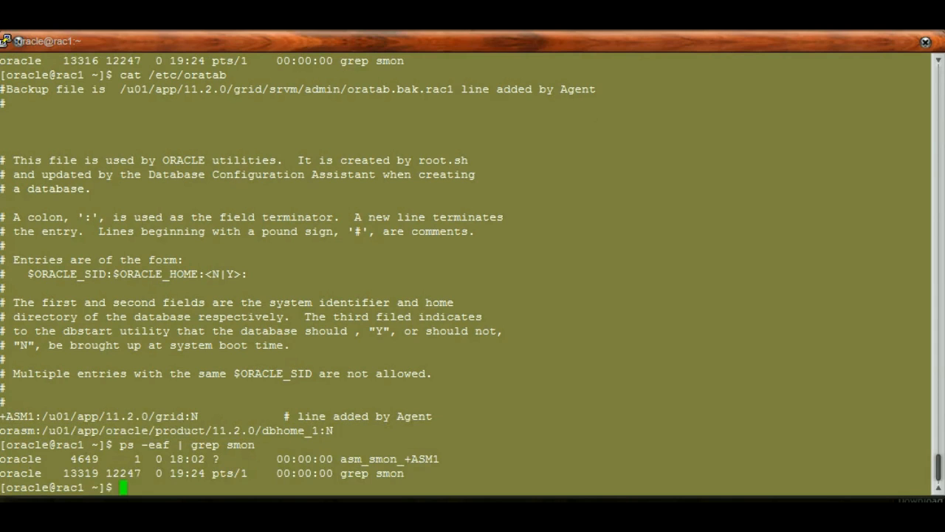
Switch to the rac2 root terminal and display /etc/oratab with cat
{"action": "key", "text": "alt+Tab"}
{"action": "key", "text": "alt+Tab"}
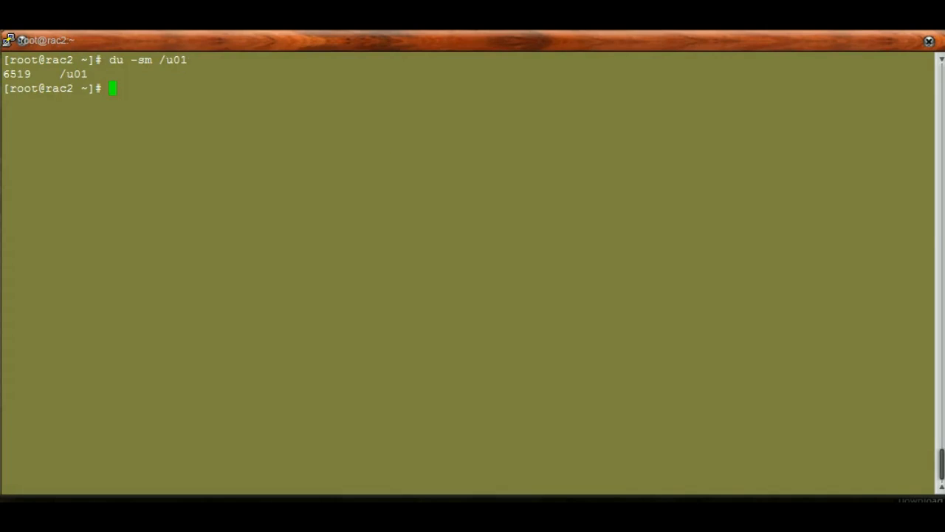
{"action": "type", "text": "cat /etc/oratab"}
{"action": "key", "text": "Return"}
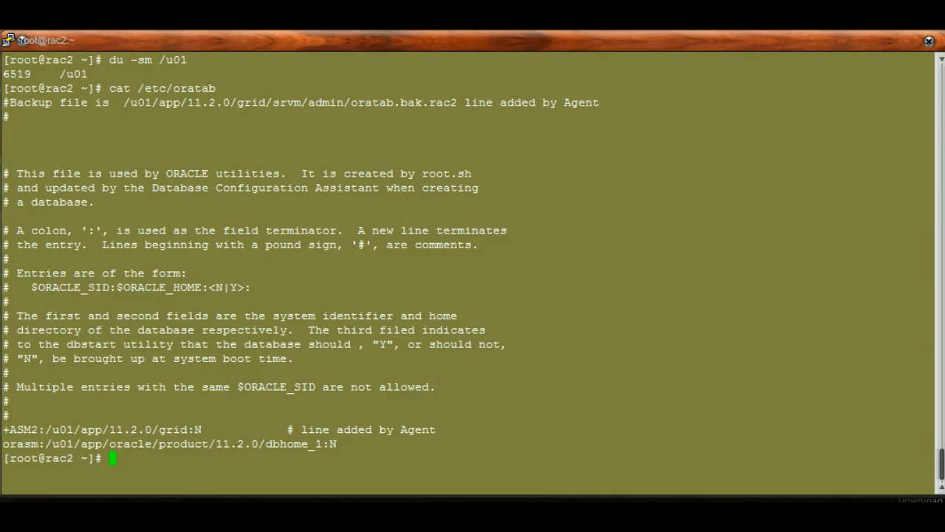
List the smon processes on rac2 with ps -eaf | grep smon, and highlight the ASM instance name and the orasm entry
{"action": "type", "text": "ps -eaf | gre"}
{"action": "key", "text": "BackSpace"}
{"action": "key", "text": "BackSpace"}
{"action": "type", "text": "gr"}
{"action": "key", "text": "BackSpace"}
{"action": "key", "text": "BackSpace"}
{"action": "type", "text": "rep smon"}
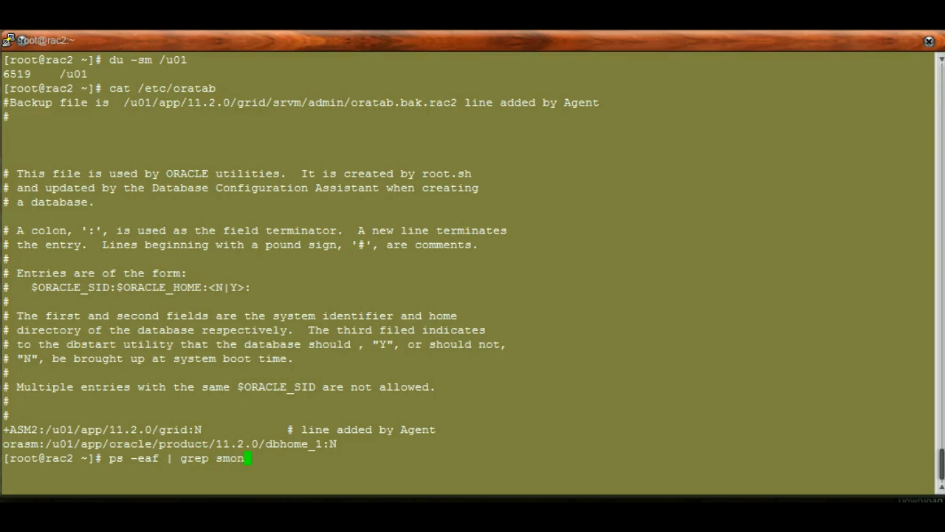
{"action": "key", "text": "Return"}
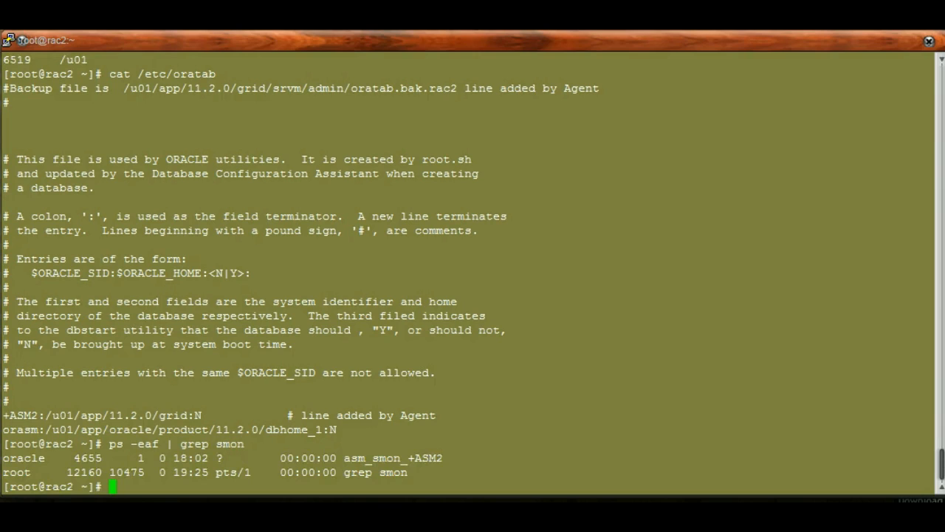
{"action": "left_click_drag", "start_coordinate": [408, 458], "coordinate": [436, 458]}
{"action": "left_click_drag", "start_coordinate": [2, 429], "coordinate": [38, 429]}
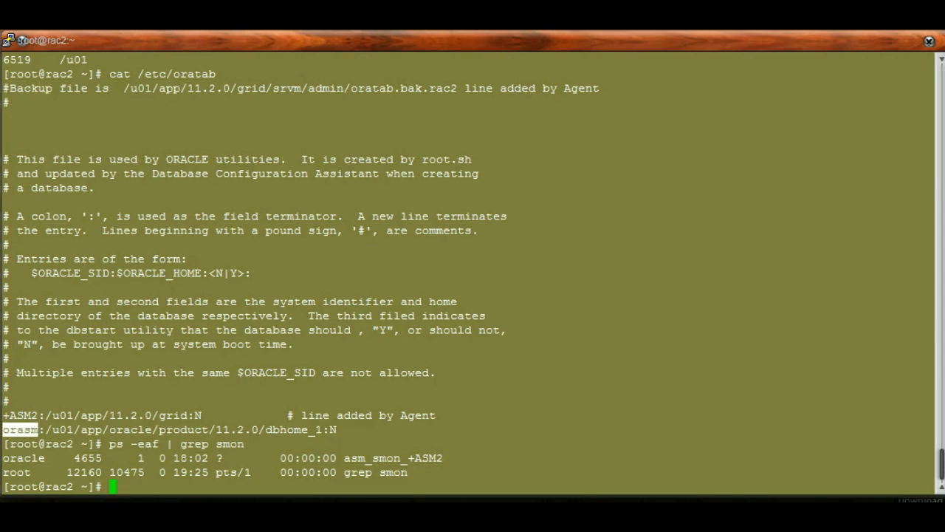